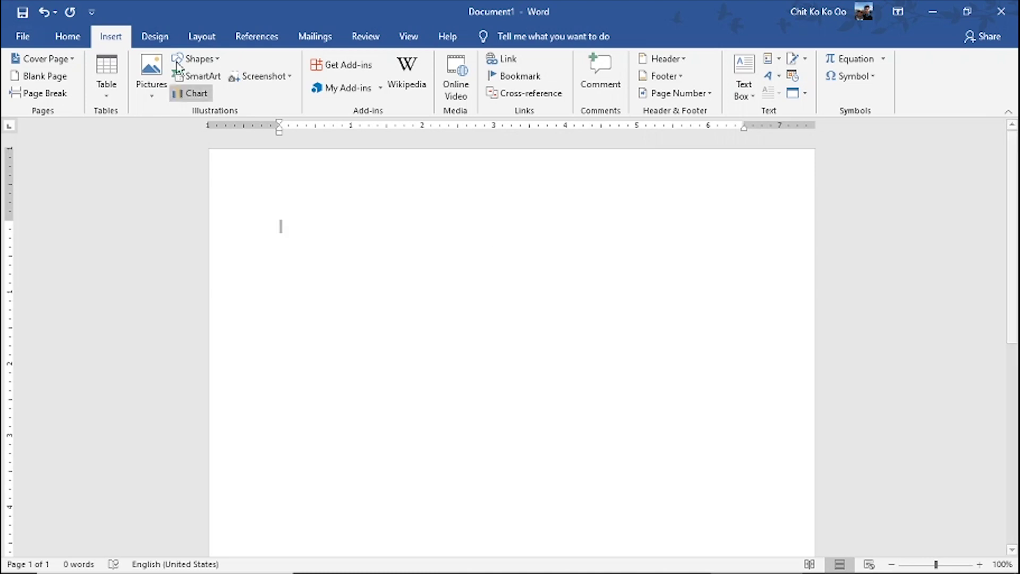
Open the full Symbol dialog showing Webdings and move it to the top of the screen.
left_click(876, 79)
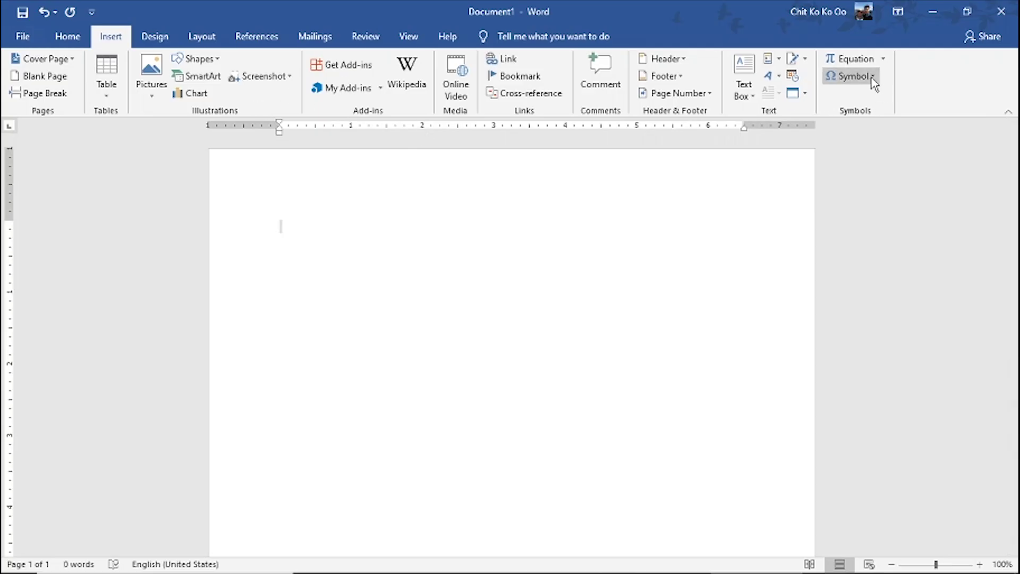
left_click(872, 77)
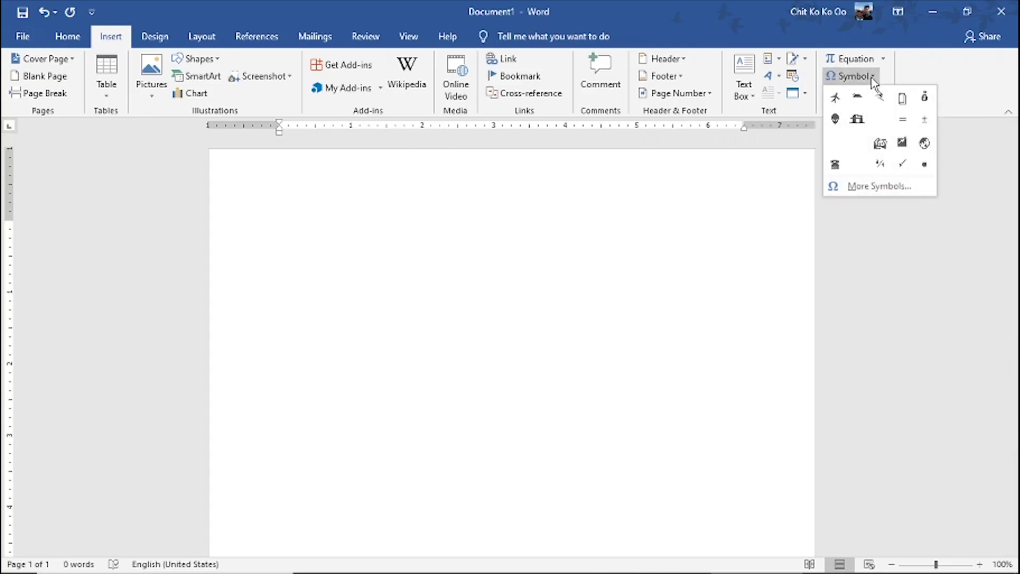
left_click(889, 190)
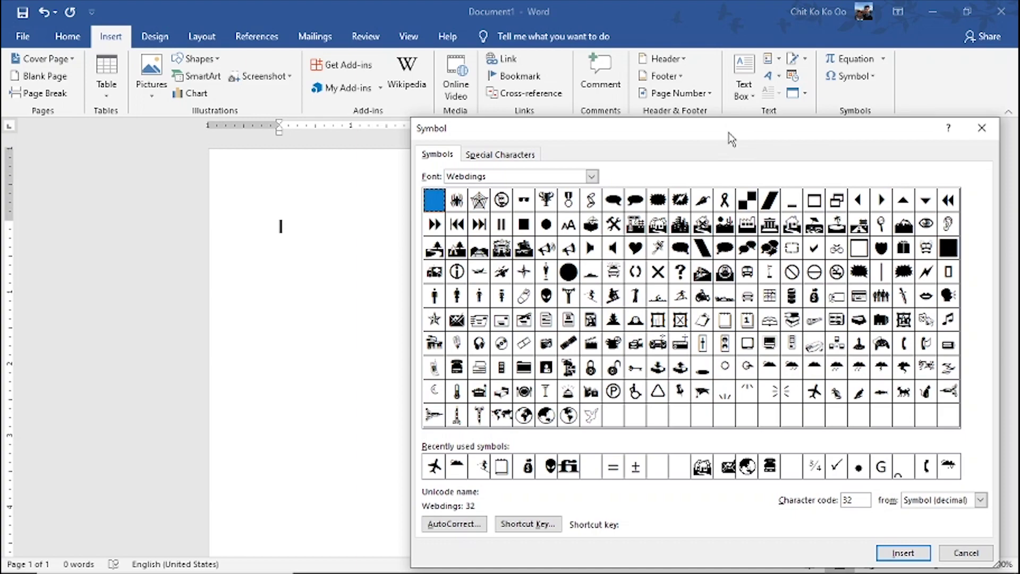
left_click(712, 133)
mouse_move(671, 130)
left_mouse_down()
mouse_move(346, 58)
mouse_move(599, 41)
mouse_move(614, 216)
mouse_move(491, 80)
mouse_move(564, 266)
mouse_move(713, 246)
mouse_move(683, 32)
mouse_move(641, 199)
mouse_move(659, 29)
left_mouse_up()
left_click(282, 225)
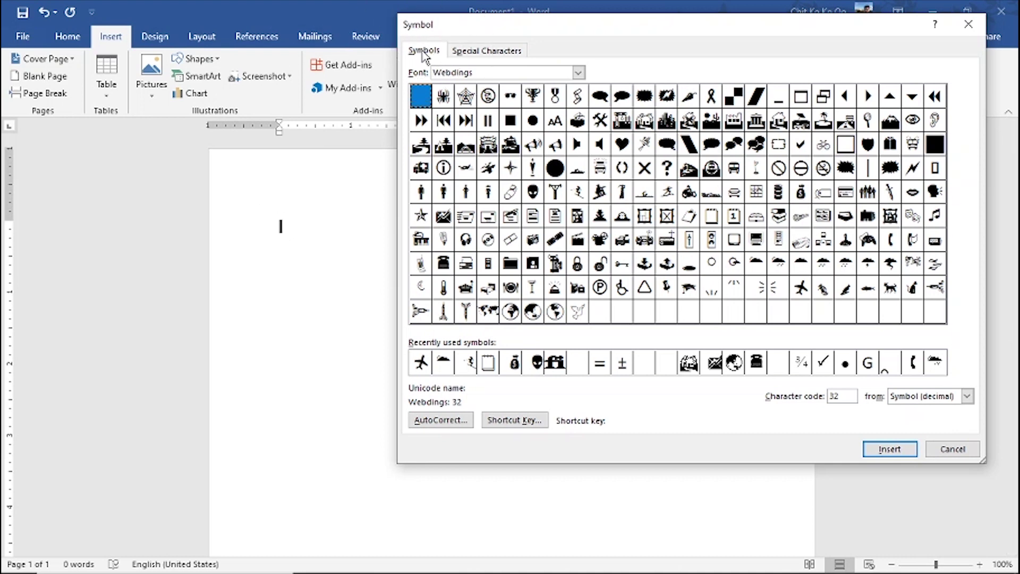
Insert a copyright sign and then a trademark sign from the Special Characters list.
left_click(487, 53)
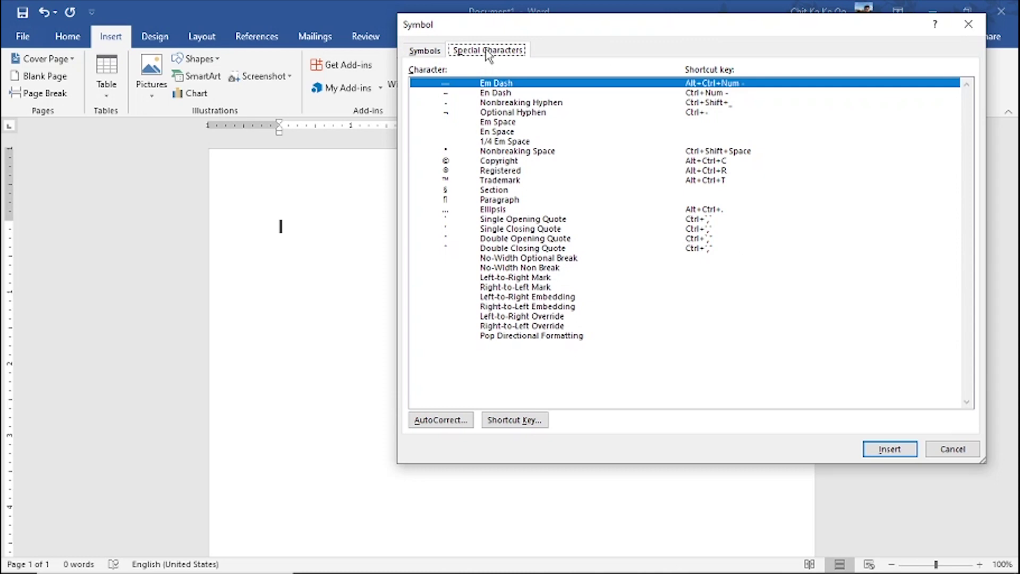
left_click(503, 162)
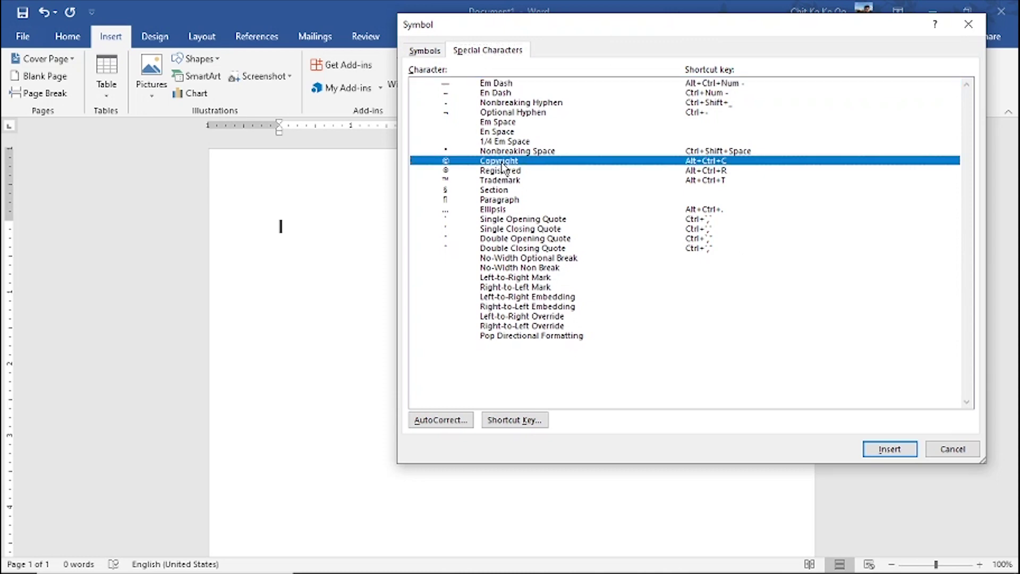
left_click(889, 452)
left_click(889, 451)
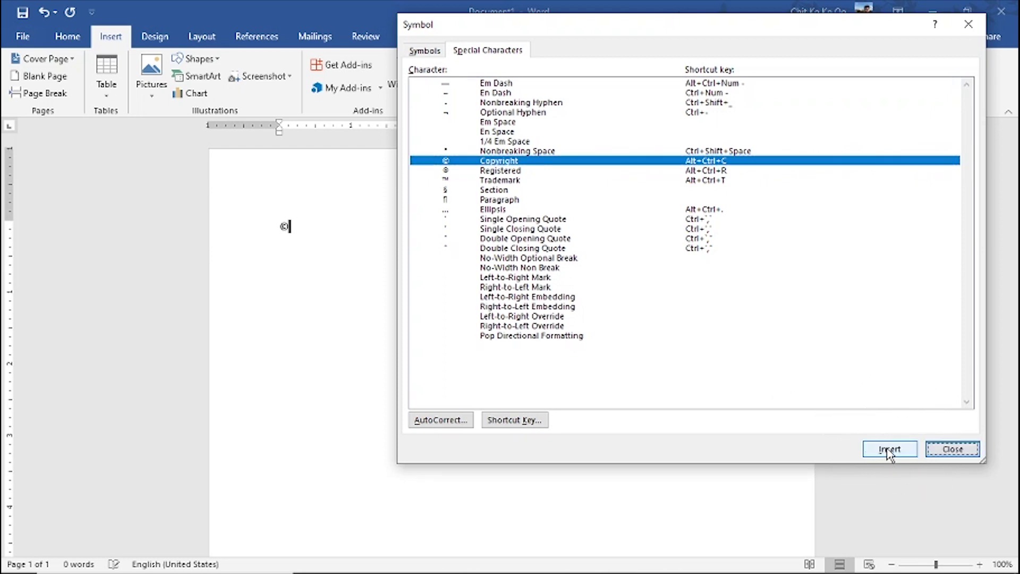
left_click(285, 228)
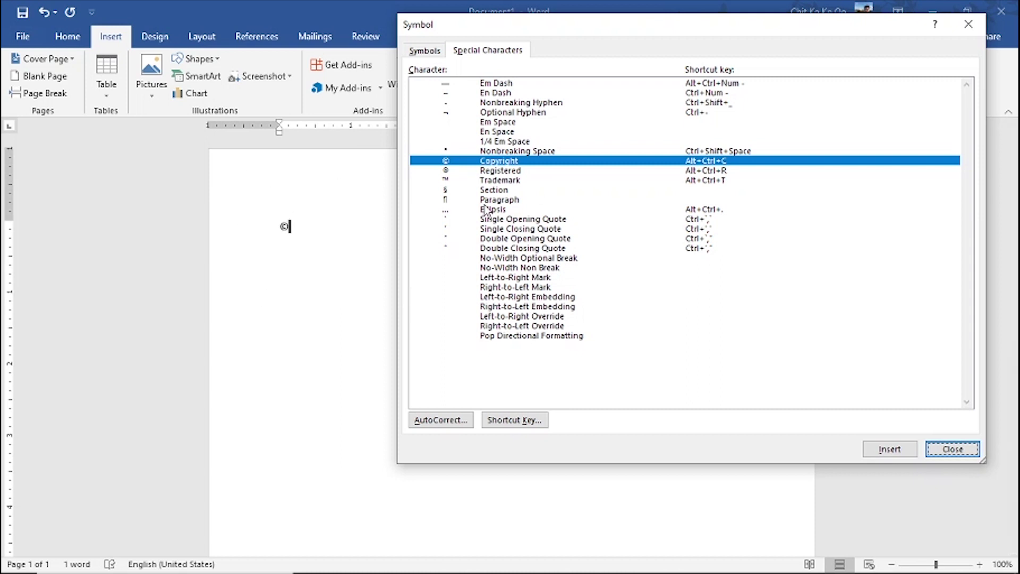
left_click(488, 184)
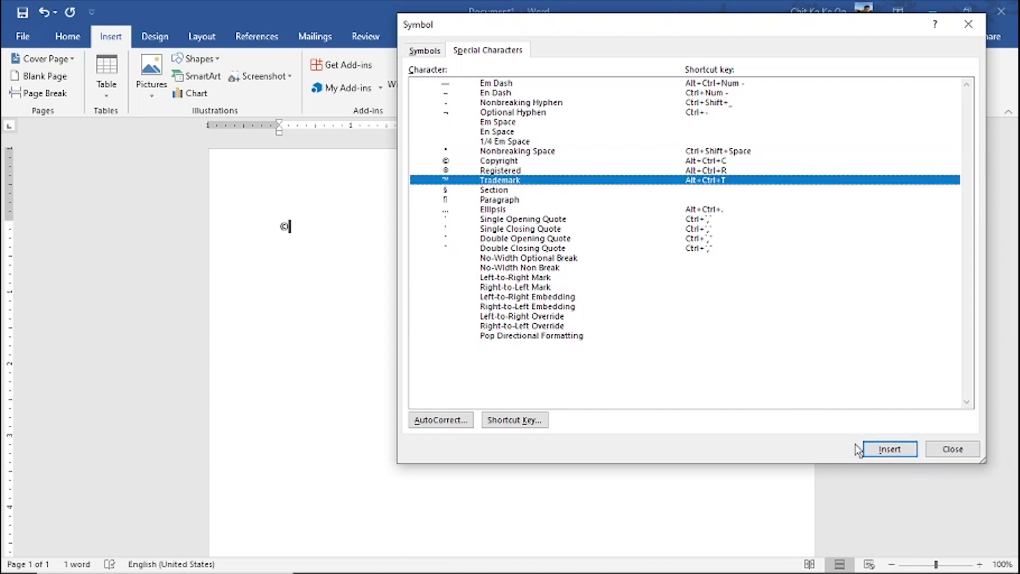
left_click(889, 450)
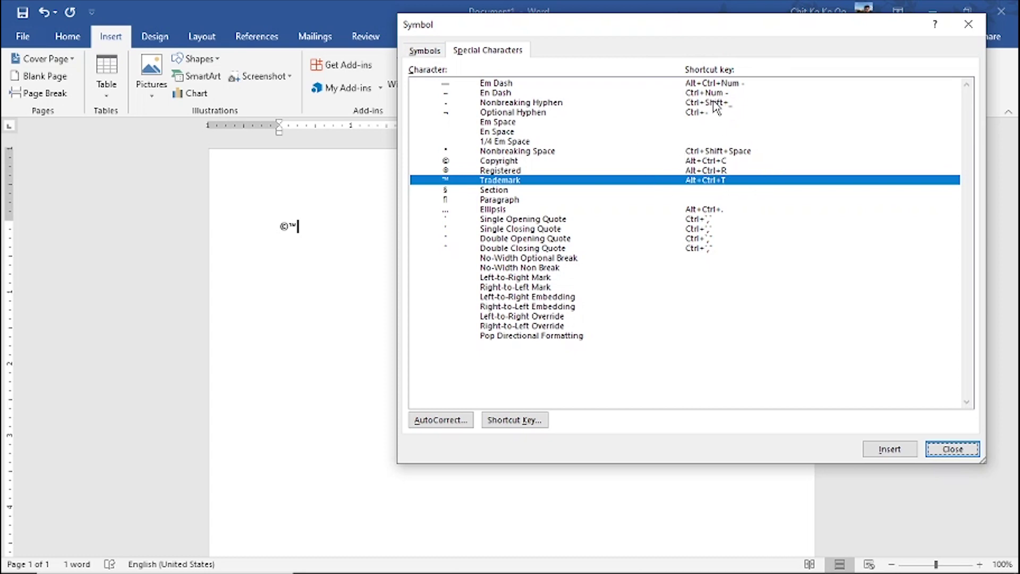
Insert Webdings character 33 after the ©™ signs, keeping Webdings as the font.
left_click(425, 51)
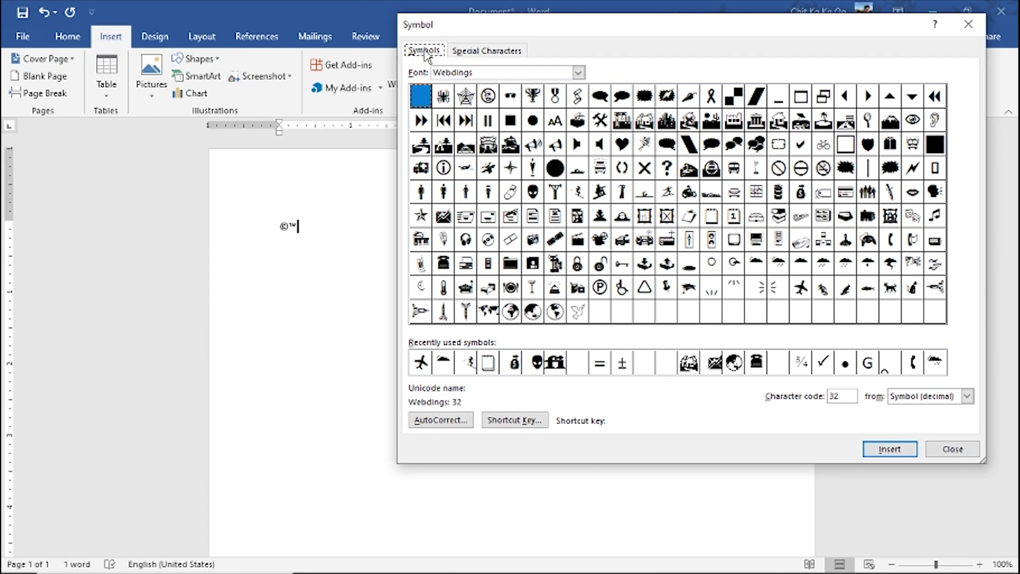
left_click(444, 98)
left_click(882, 450)
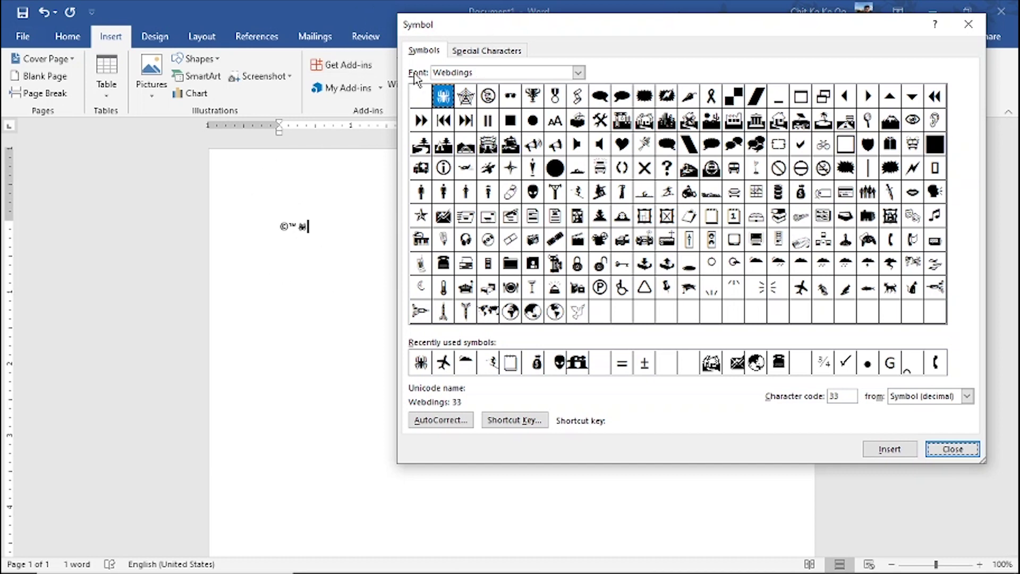
left_click(578, 73)
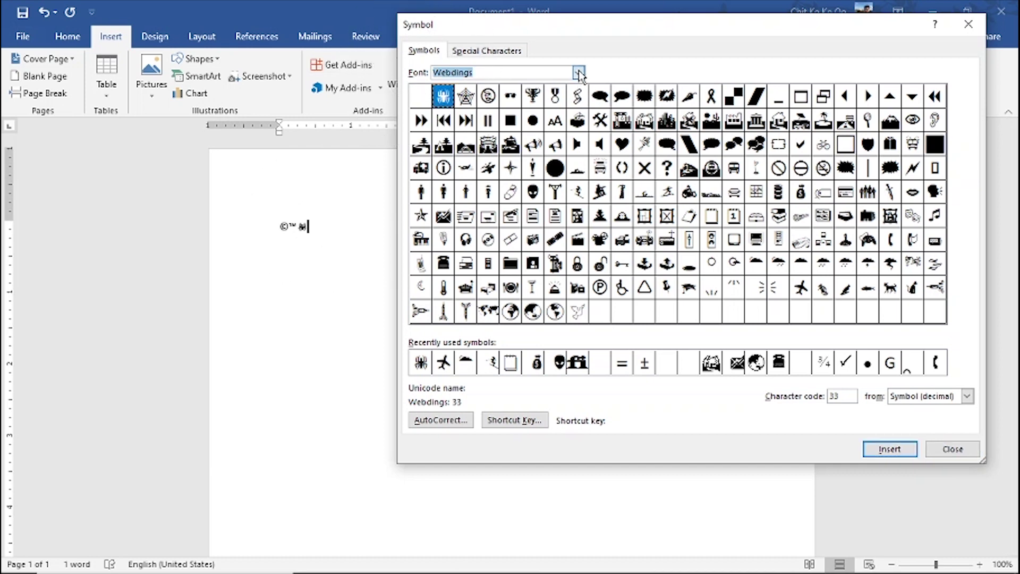
left_click_drag(581, 76, 600, 244)
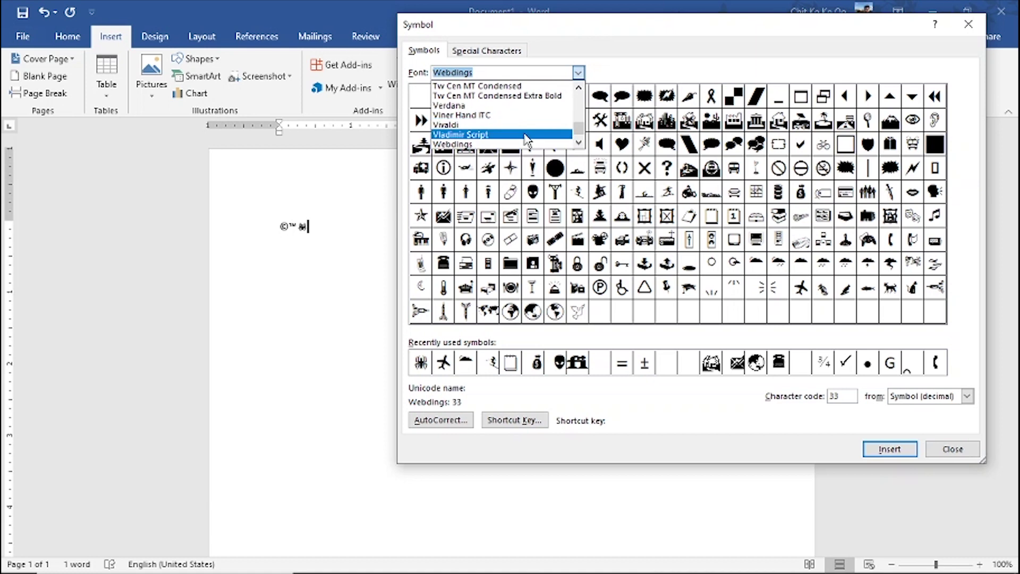
left_click(600, 241)
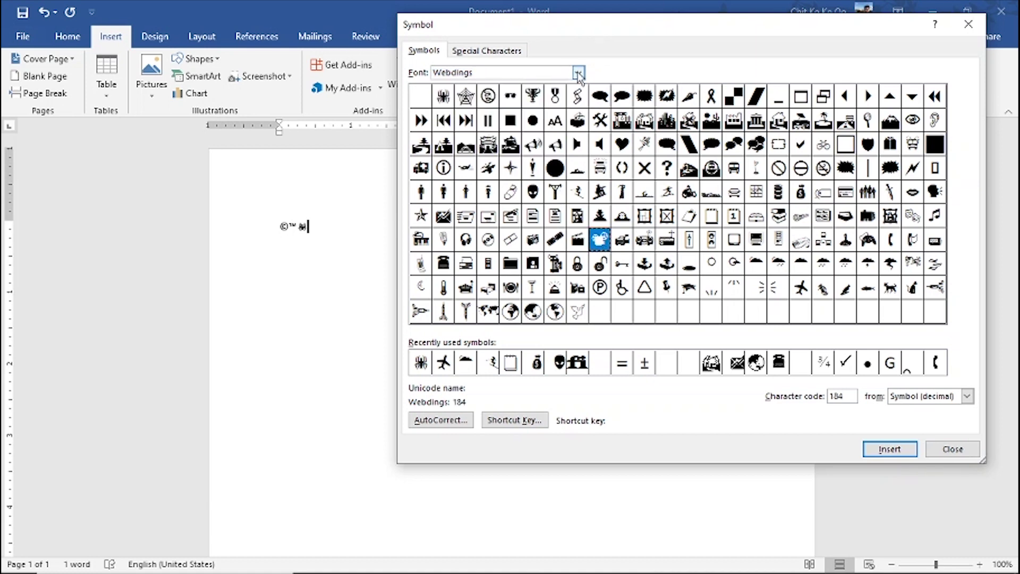
Browse the Zawgyi-One, Malgun Gothic Semilight and Maiandra GD symbol fonts.
left_click_drag(579, 77, 483, 141)
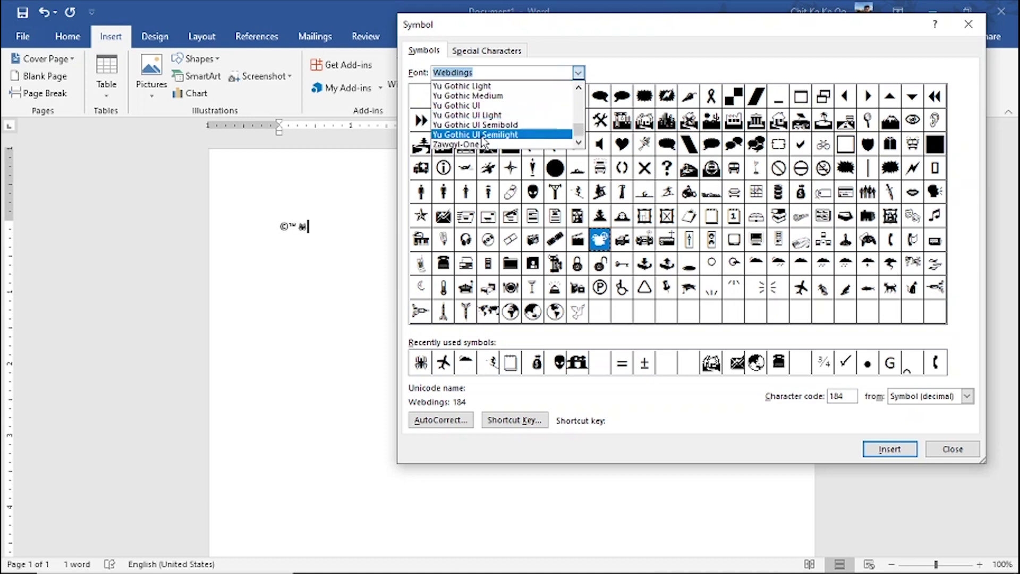
left_click(474, 145)
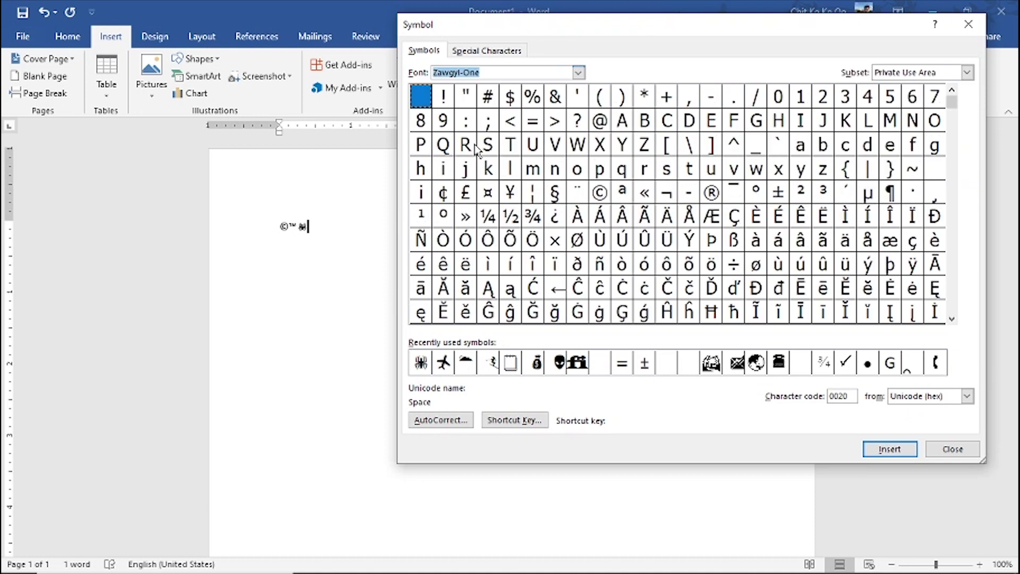
left_click(578, 73)
scroll(510, 122, "up", 5)
scroll(528, 125, "up", 10)
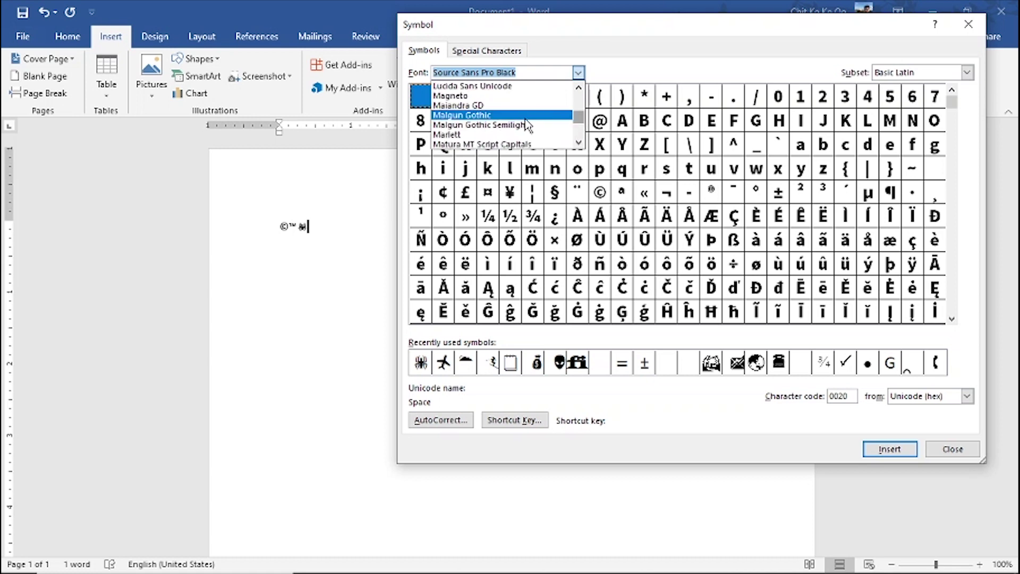
left_click(526, 125)
left_click(578, 73)
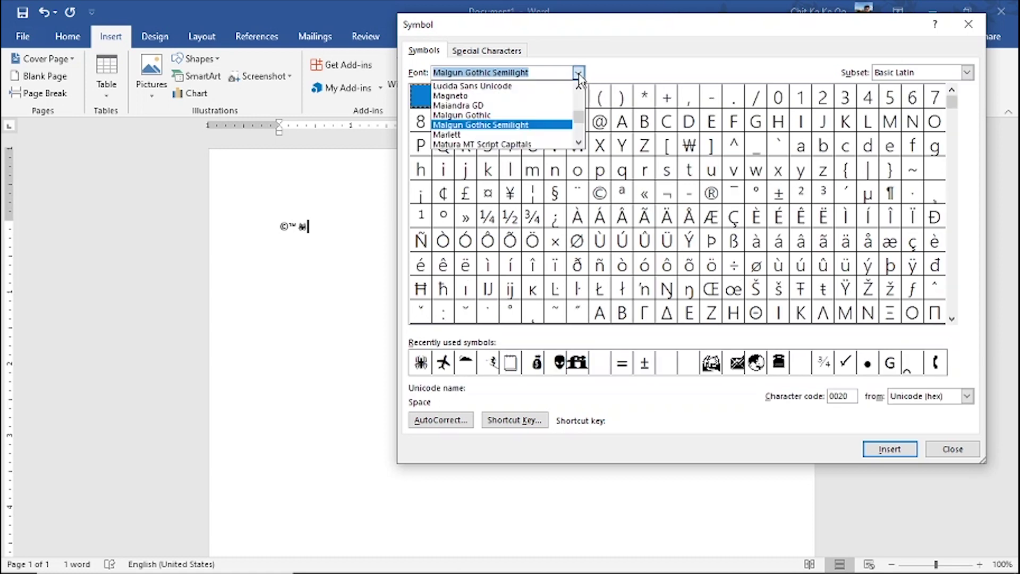
left_click(504, 106)
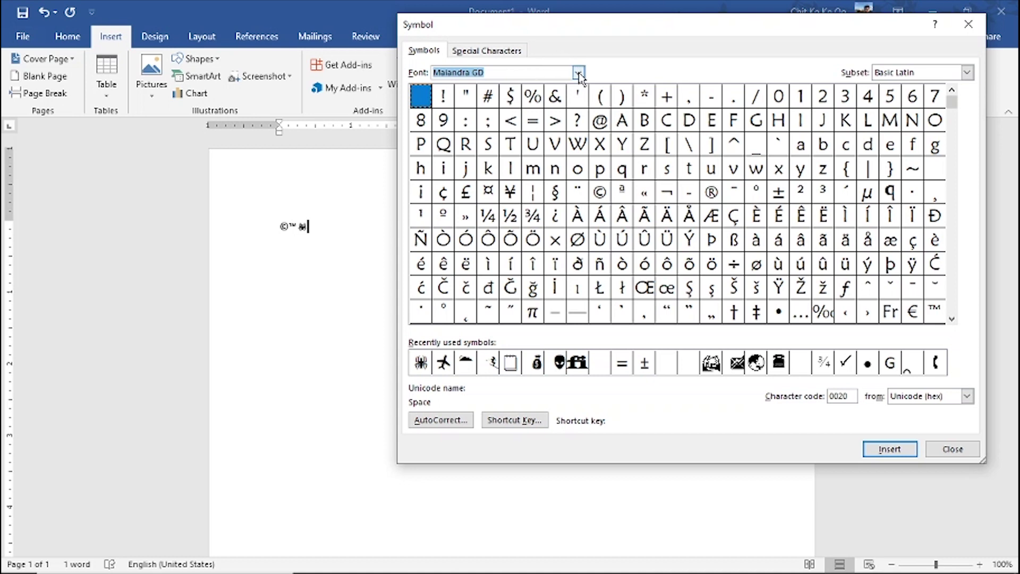
Switch the symbol font to Microsoft JhengHei Light, then start typing 'w' in the Font box.
left_click(578, 73)
scroll(493, 126, "down", 3)
left_click(489, 115)
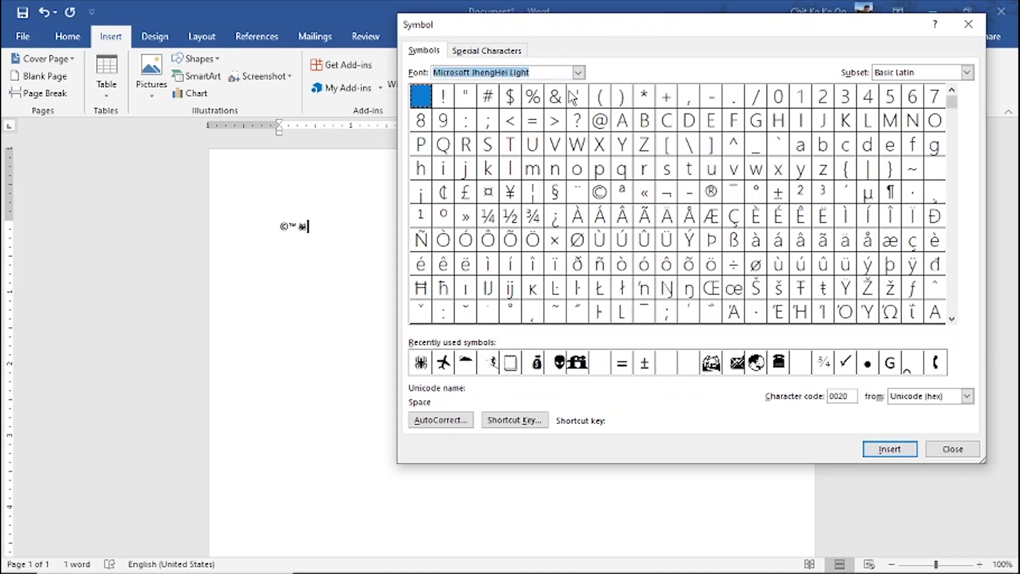
left_click(578, 73)
left_click_drag(578, 118, 580, 137)
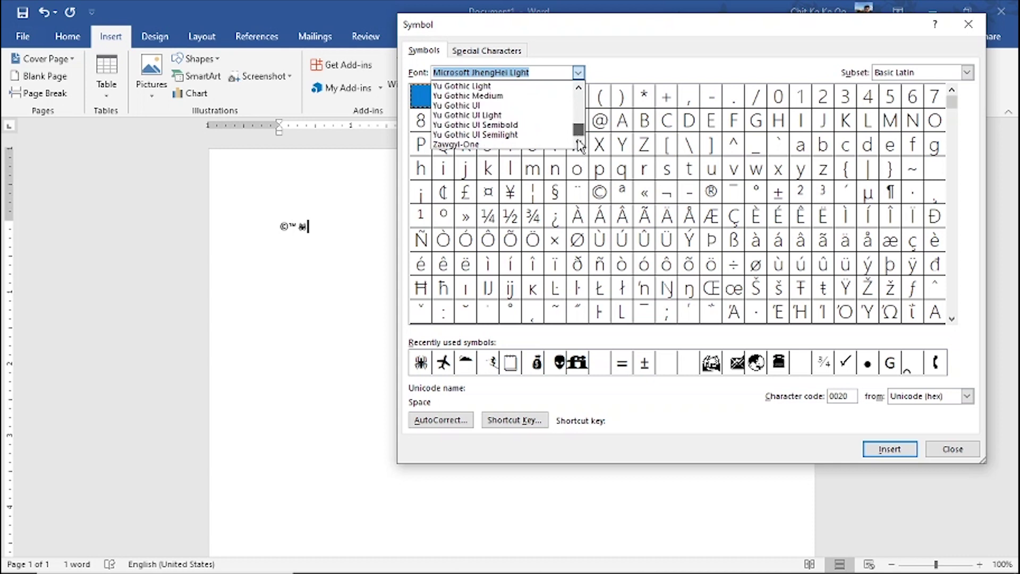
left_click_drag(580, 145, 583, 102)
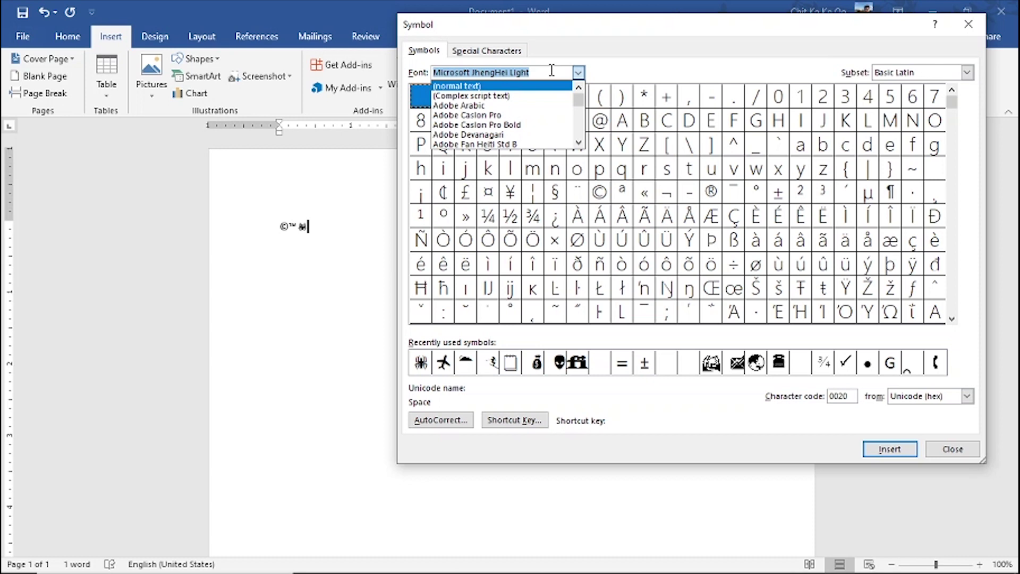
type("web")
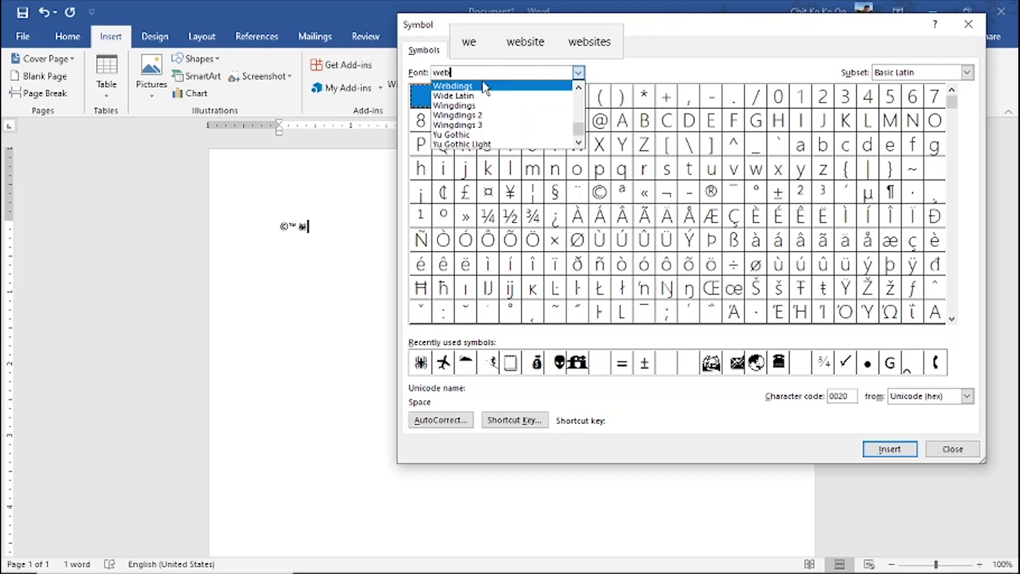
Return to Webdings and insert the house symbol (code 66) after the spider.
left_click(485, 87)
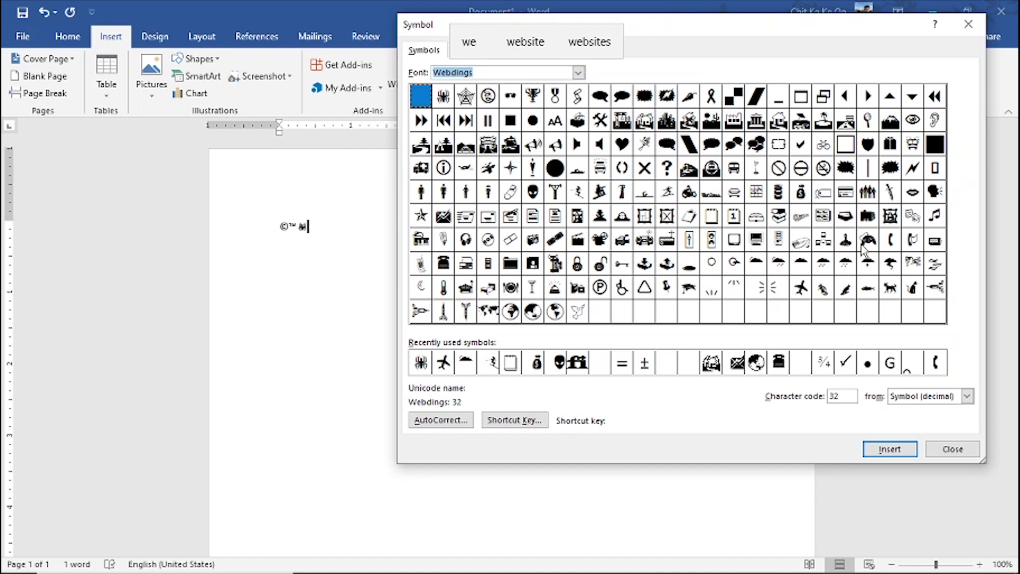
left_click(808, 241)
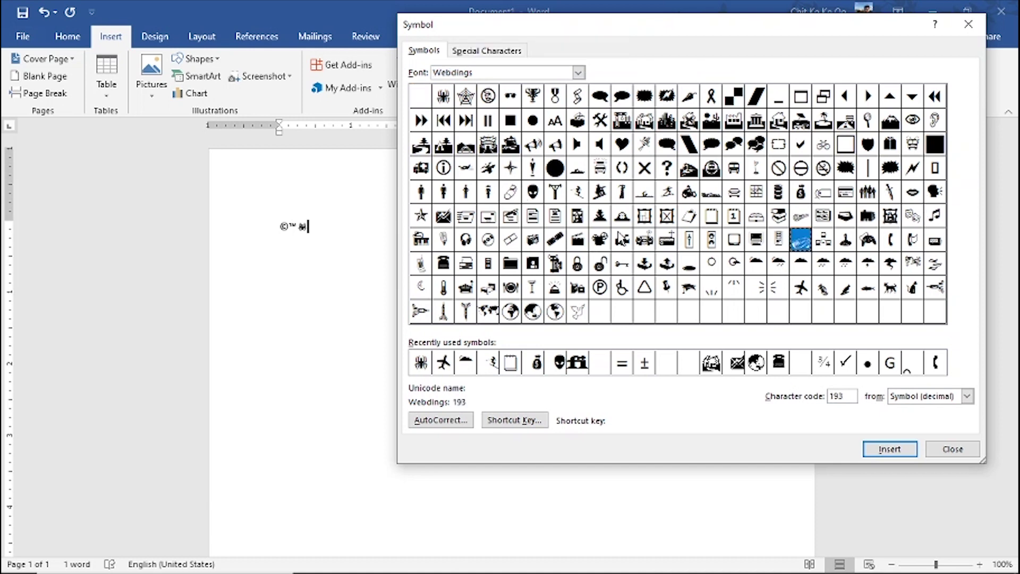
mouse_move(350, 244)
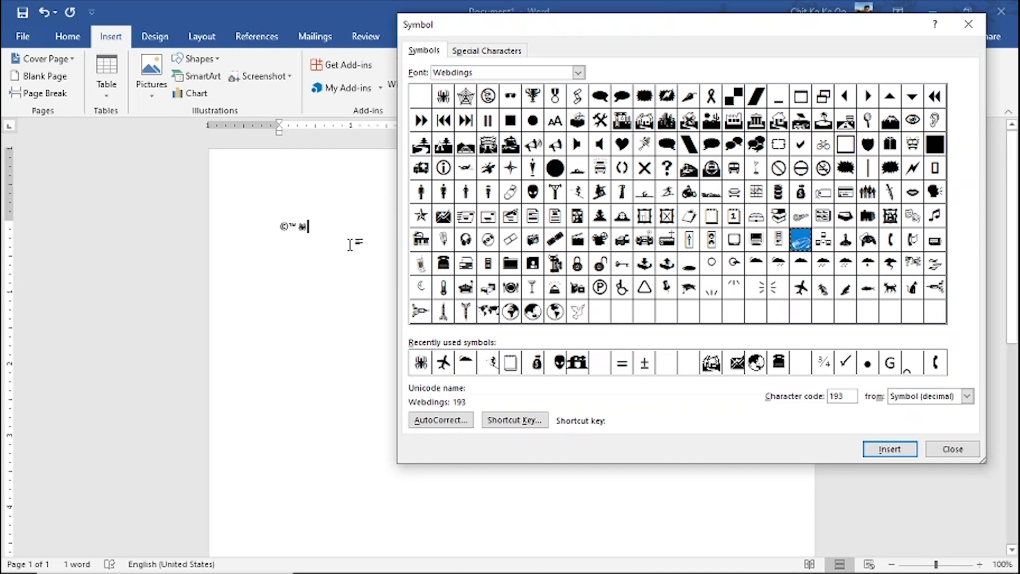
left_click(711, 364)
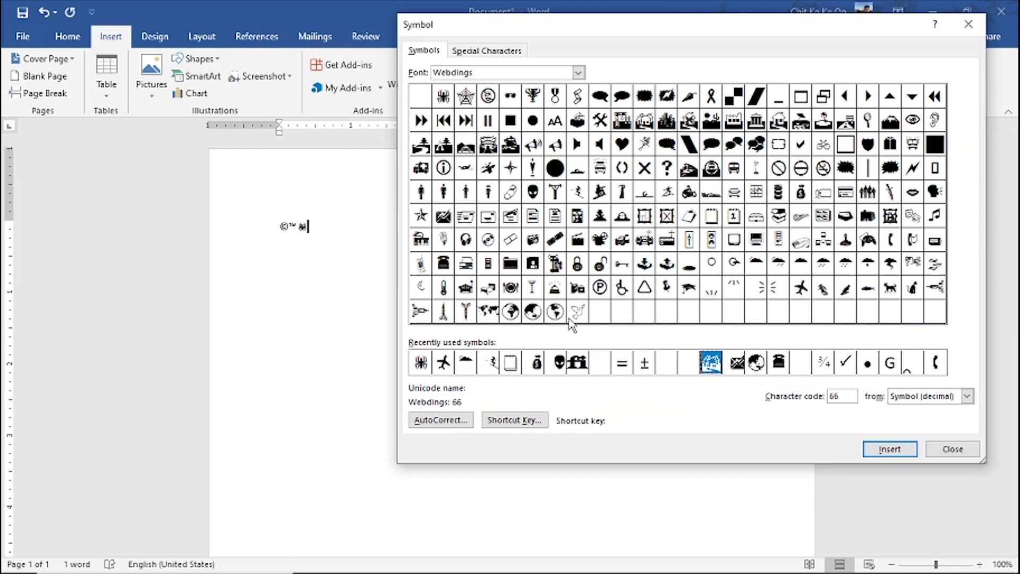
left_click(324, 228)
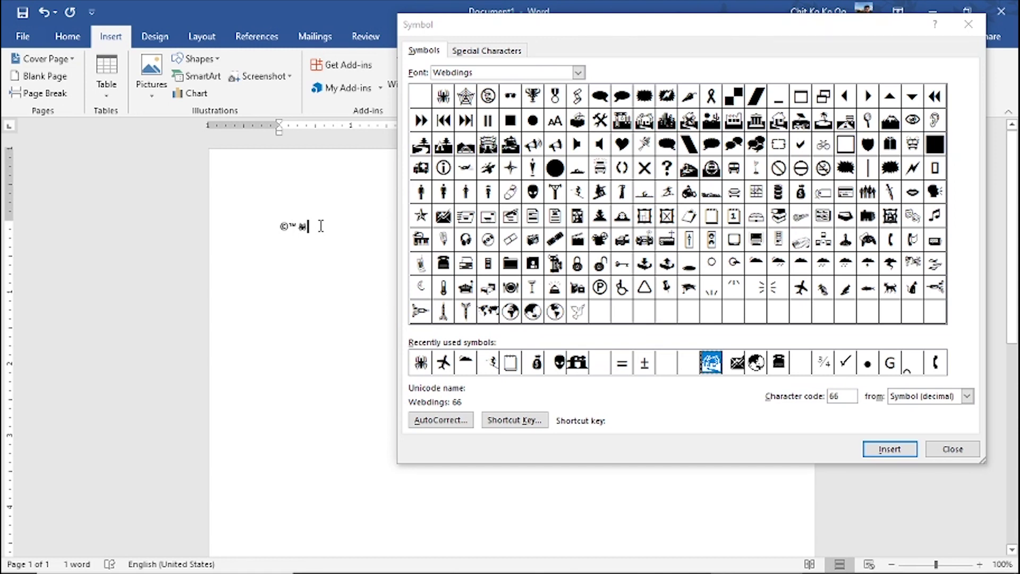
left_click(879, 450)
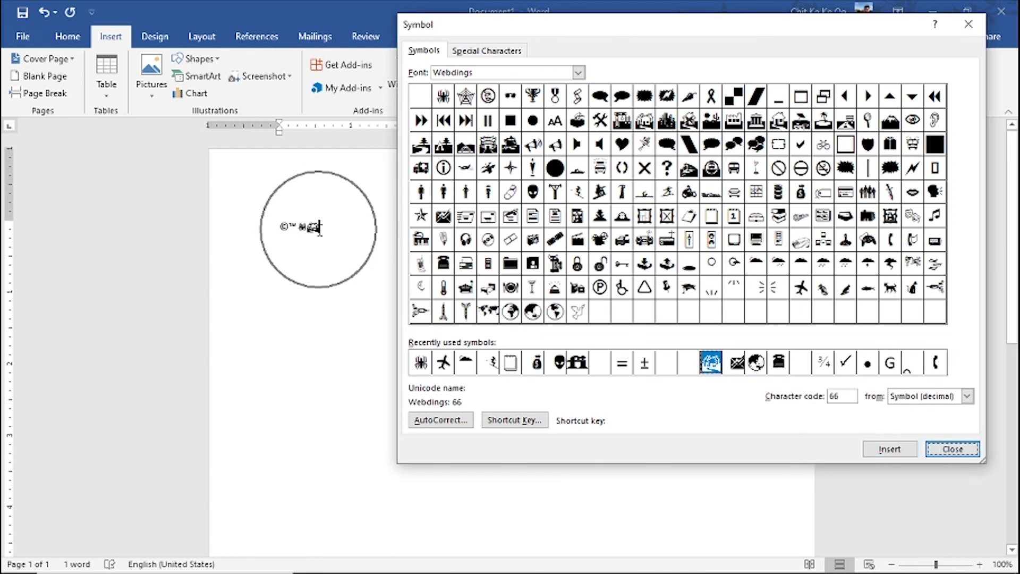
Insert the phone, envelope and globe symbols (codes 201, 153, 253) from Recently used symbols.
left_click(778, 363)
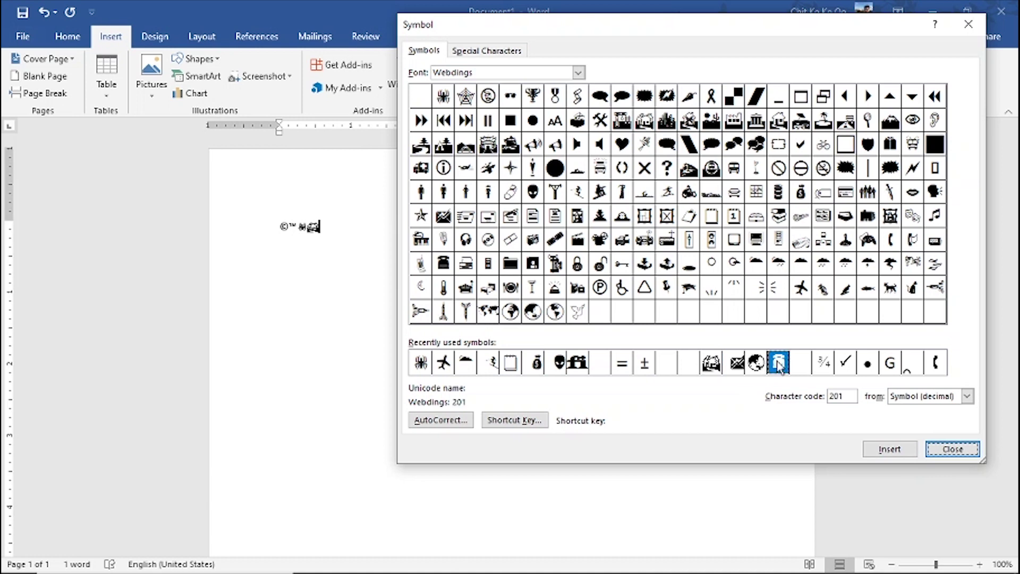
left_click(883, 450)
left_click(734, 366)
left_click(874, 445)
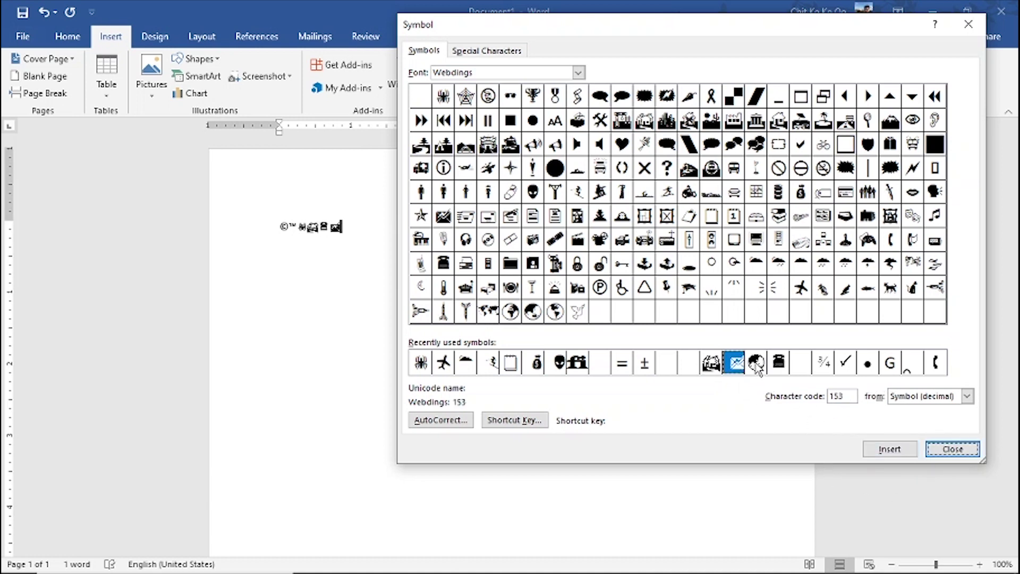
left_click(757, 363)
left_click(877, 450)
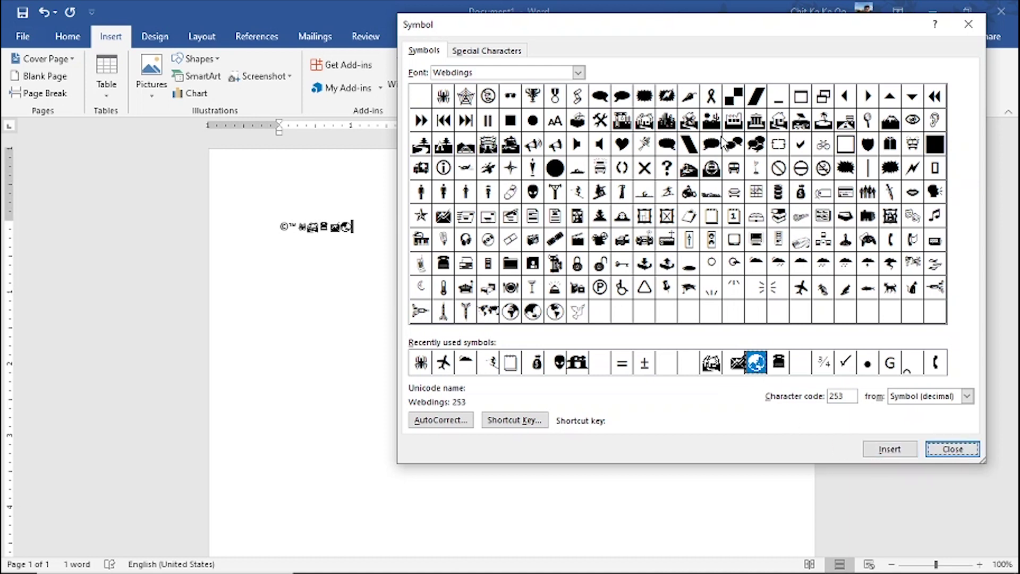
Close the Symbol dialog and make the whole ©™-to-globe line 48 pt and red.
left_click(953, 449)
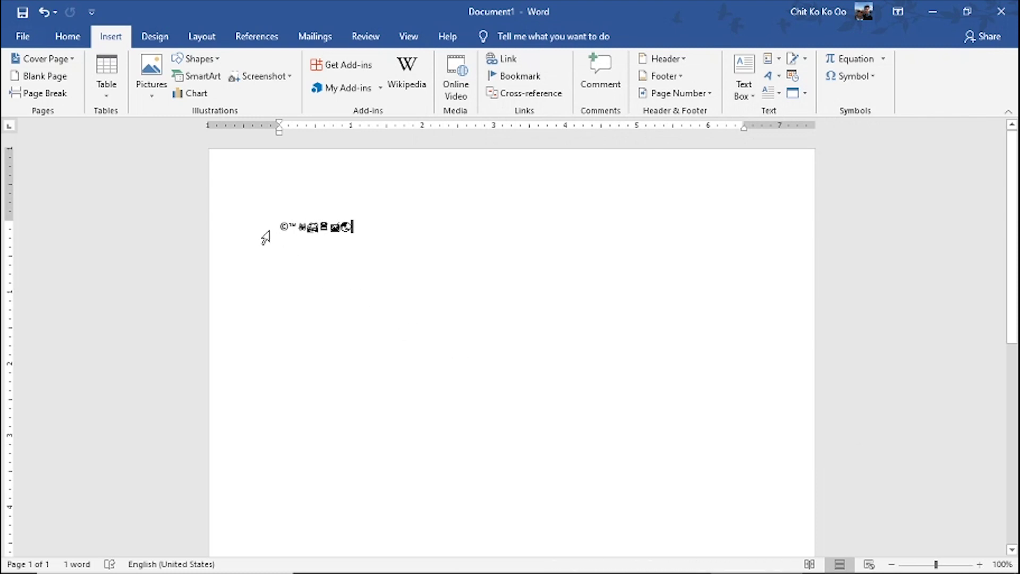
left_click_drag(275, 223, 384, 219)
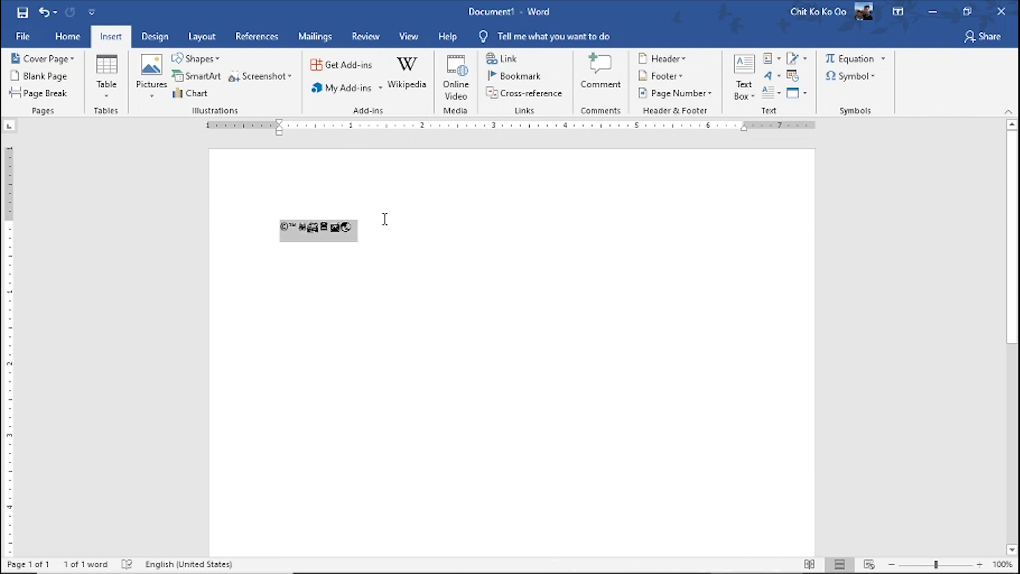
left_click(68, 41)
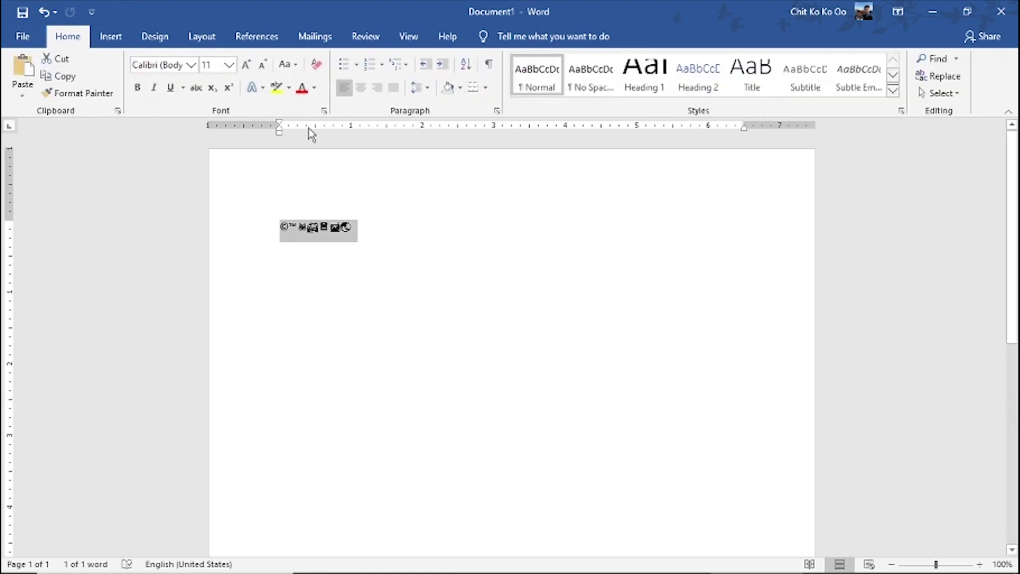
left_click(229, 65)
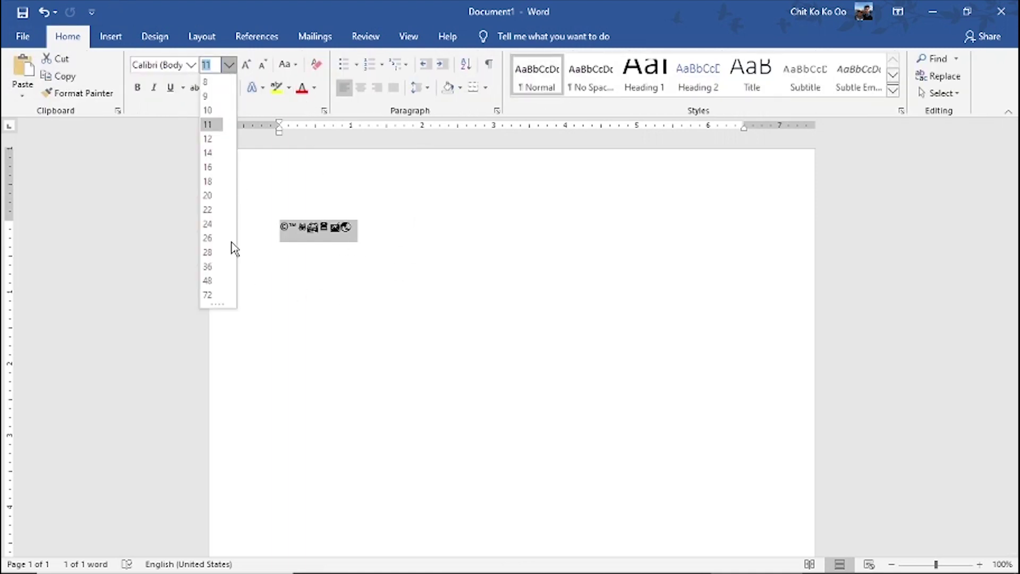
left_click(211, 280)
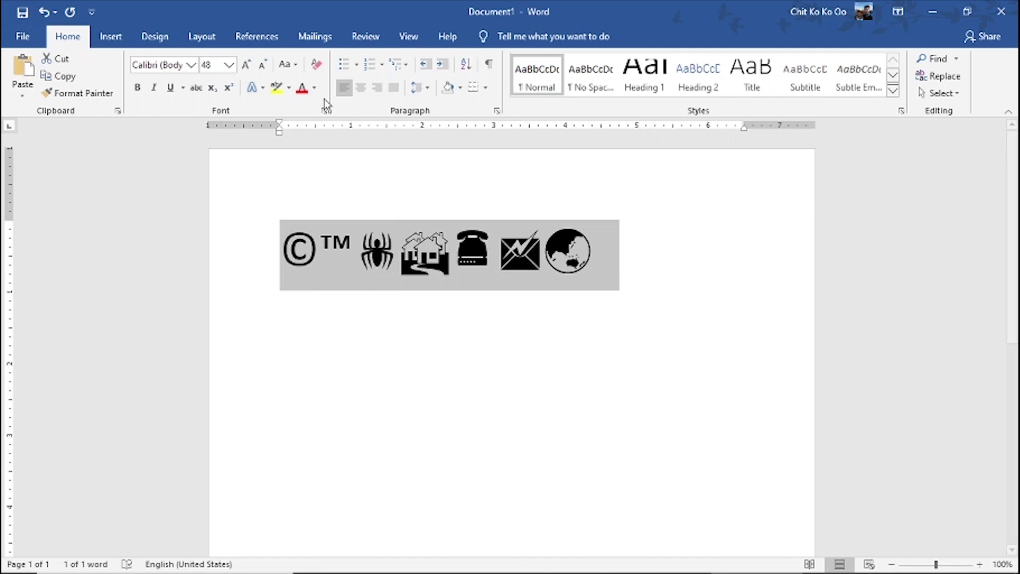
left_click(314, 88)
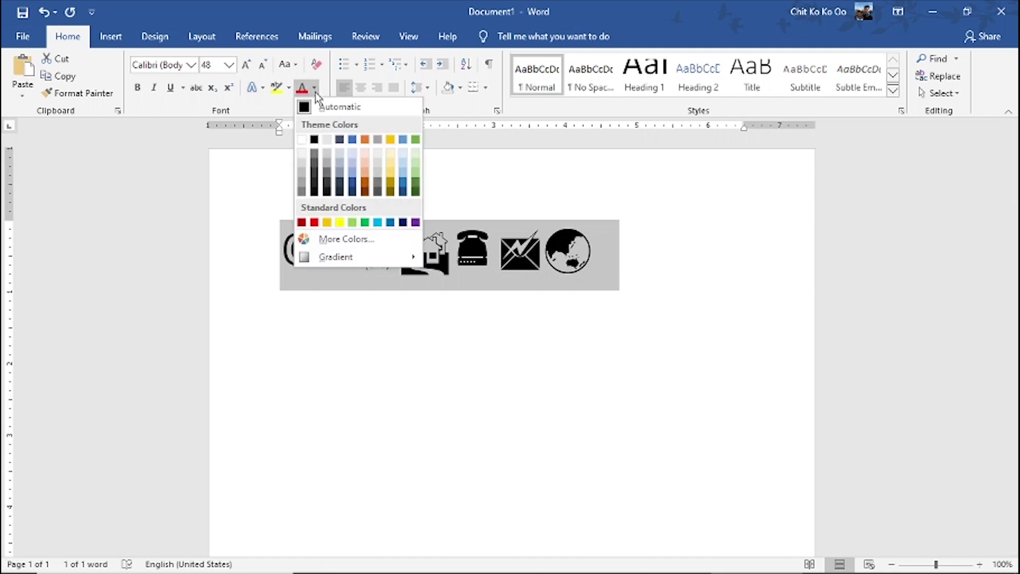
left_click(301, 222)
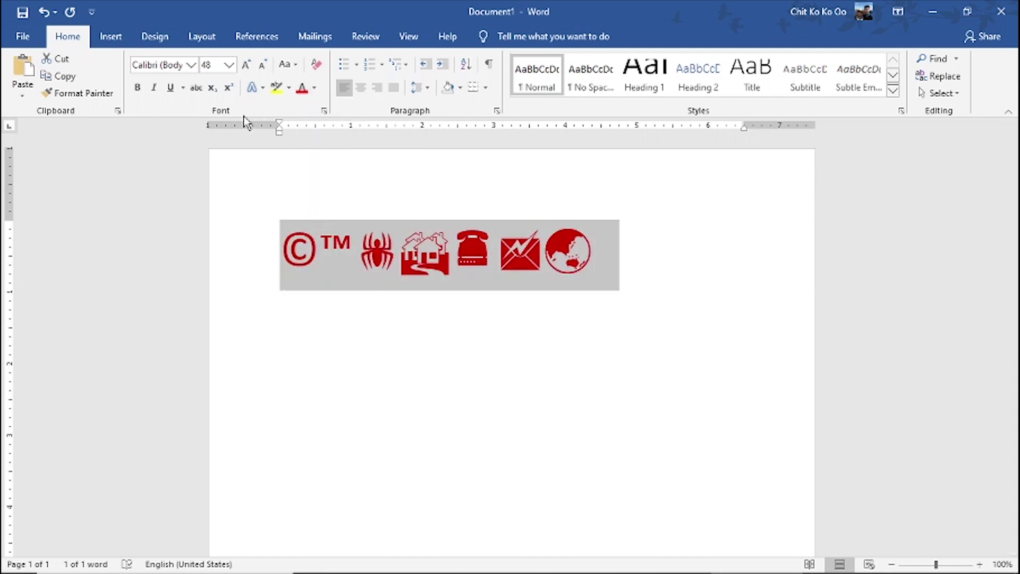
left_click(563, 268)
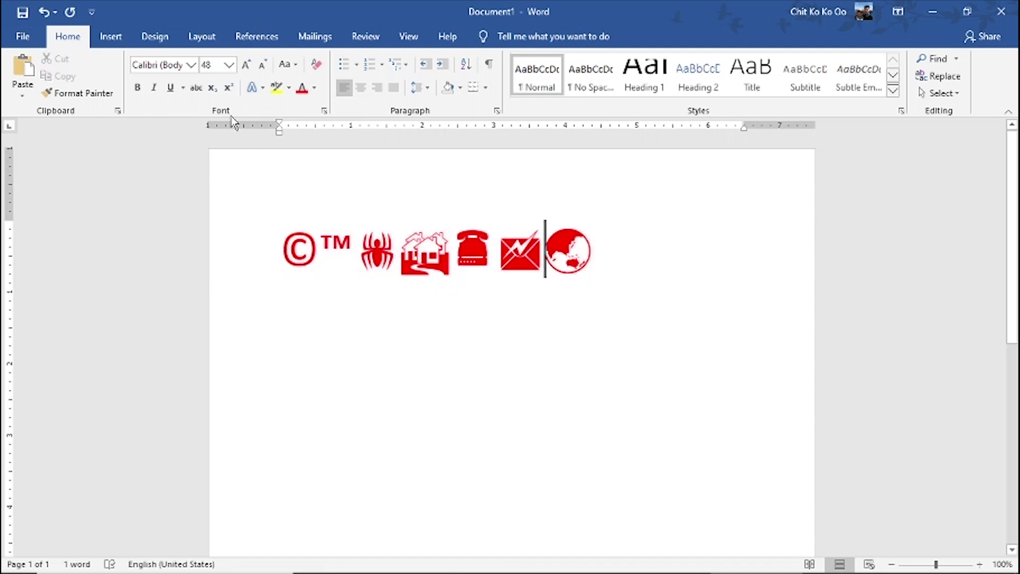
Start a new empty line after the globe symbol and bring up the Symbol gallery.
left_click(354, 246)
left_click(321, 245)
left_click(110, 36)
left_click(870, 78)
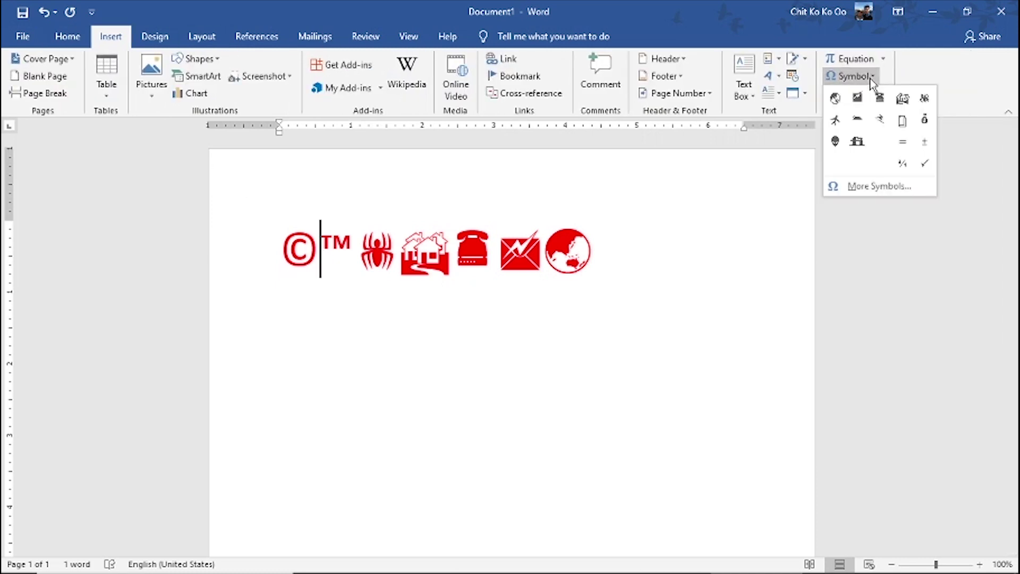
left_click(622, 253)
left_click(622, 251)
key("Return")
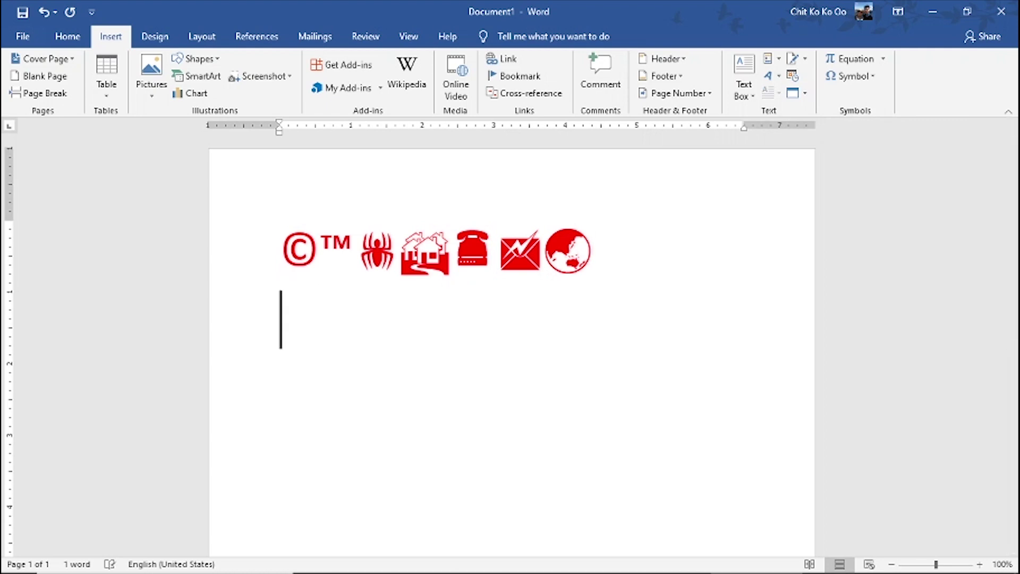
left_click(874, 80)
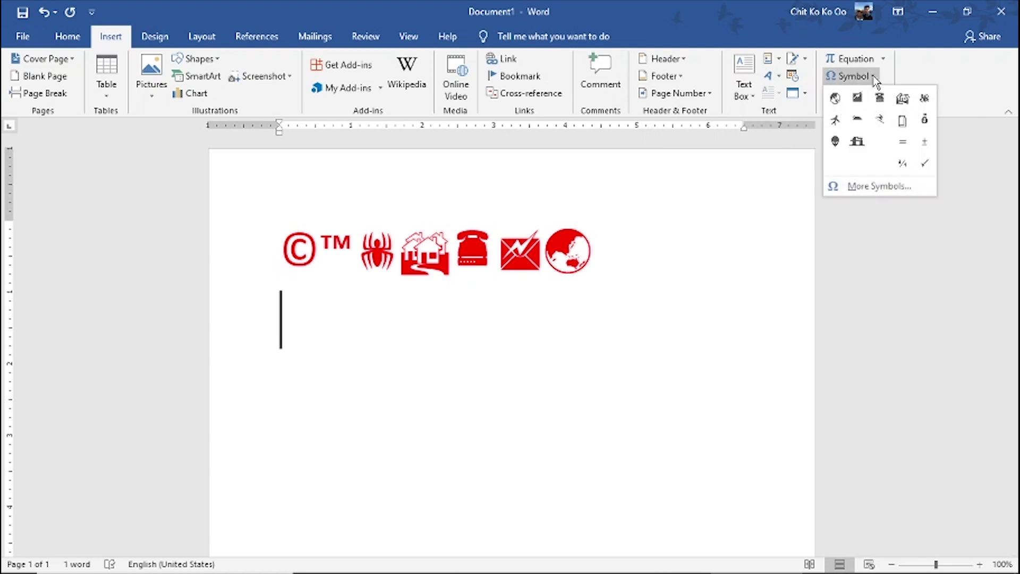
Open the full symbol chooser in Adobe Garamond Pro Bold and browse fraction and dash characters.
left_click(883, 186)
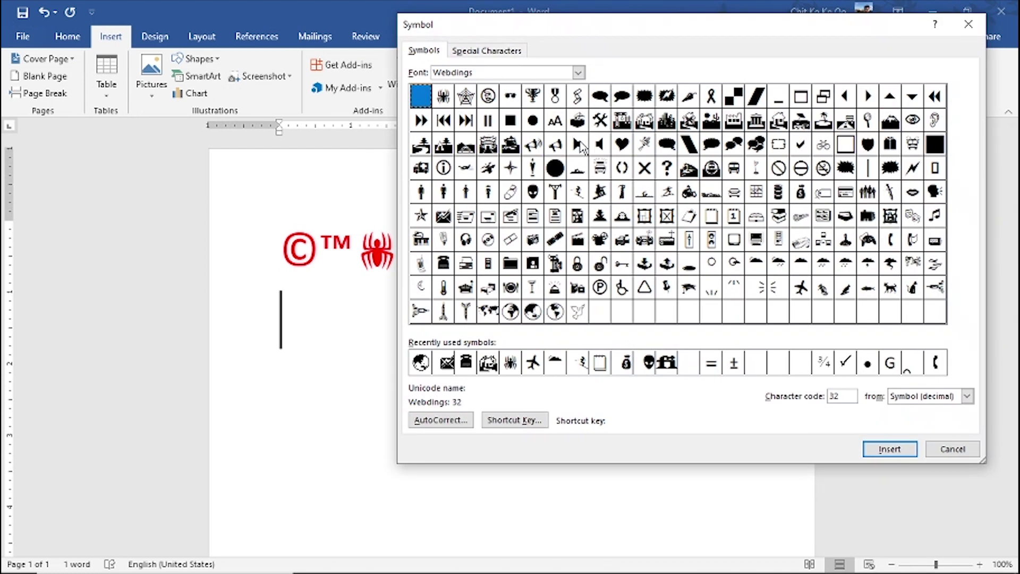
left_click(579, 73)
scroll(502, 117, "up", 15)
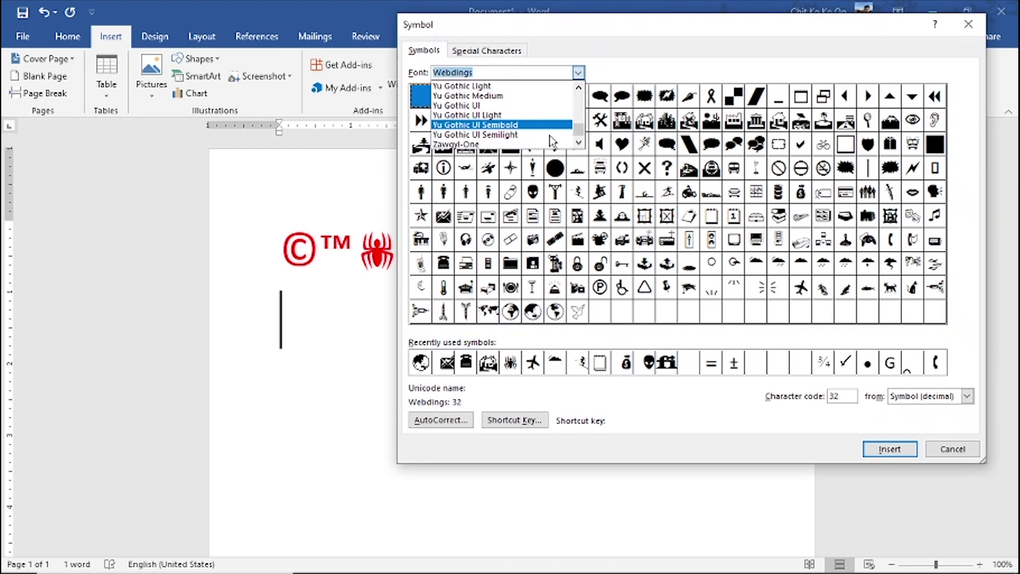
left_click(452, 85)
left_click_drag(953, 110, 954, 265)
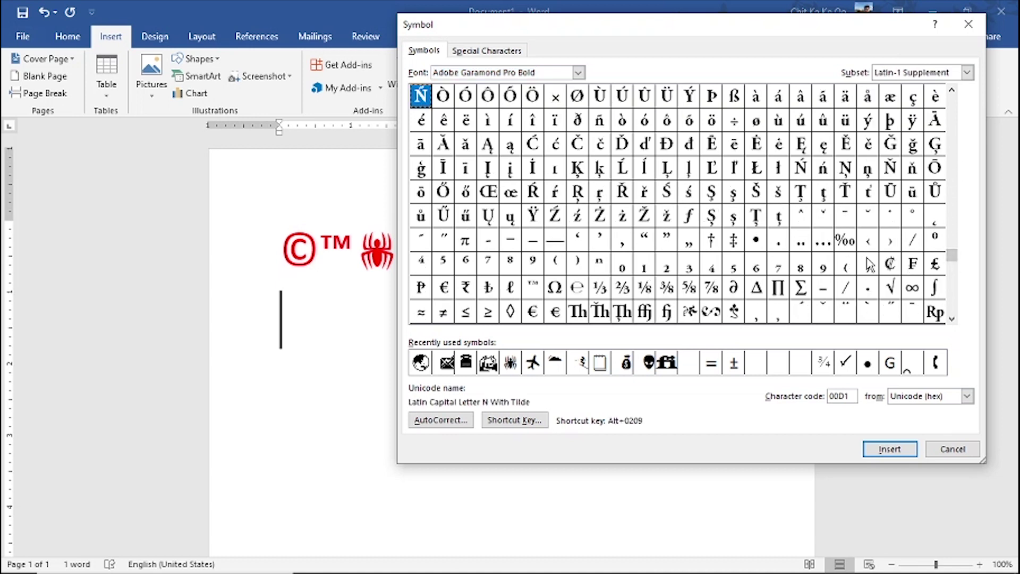
left_click(603, 289)
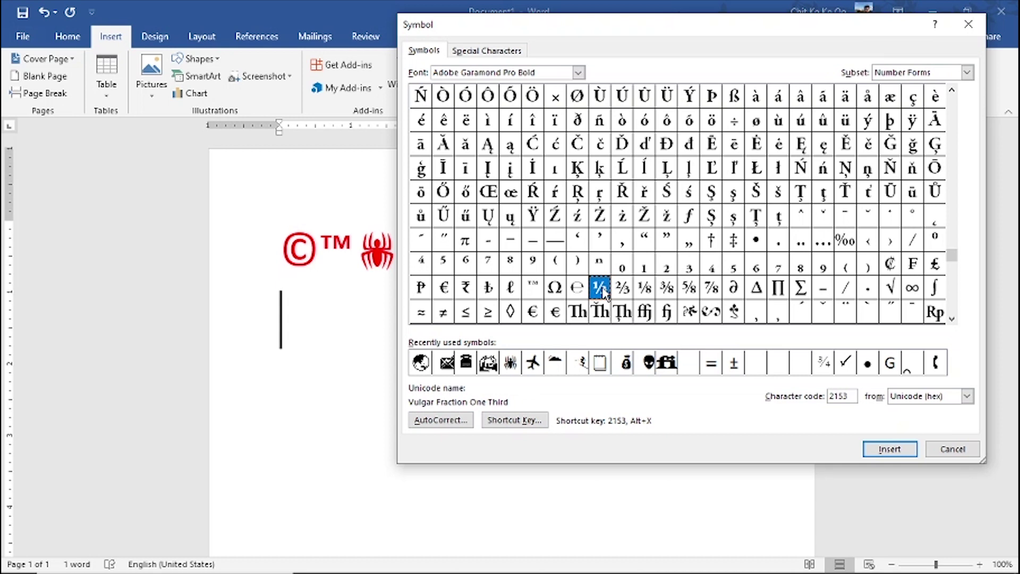
left_click(846, 290)
left_click(845, 240)
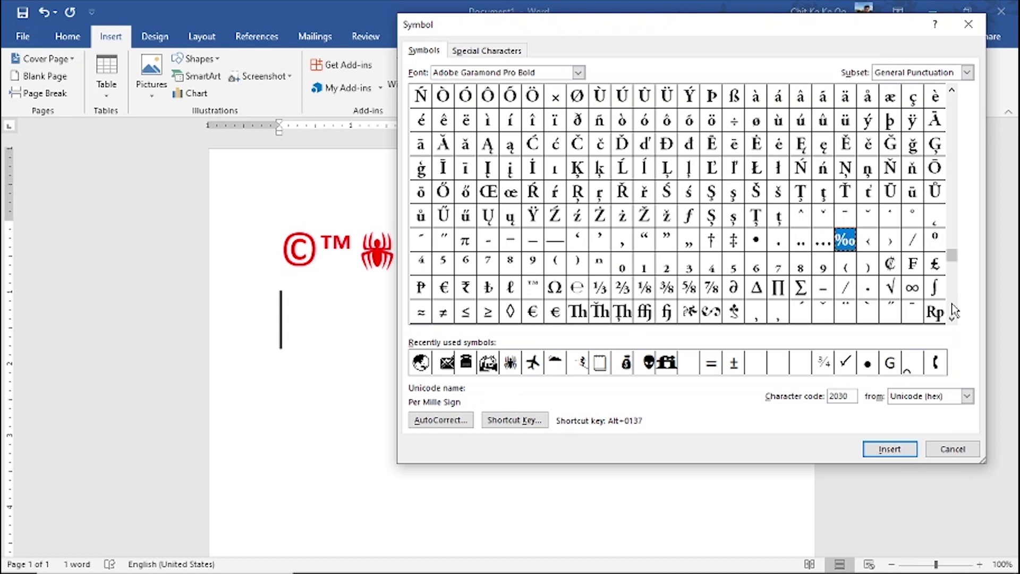
left_click(952, 319)
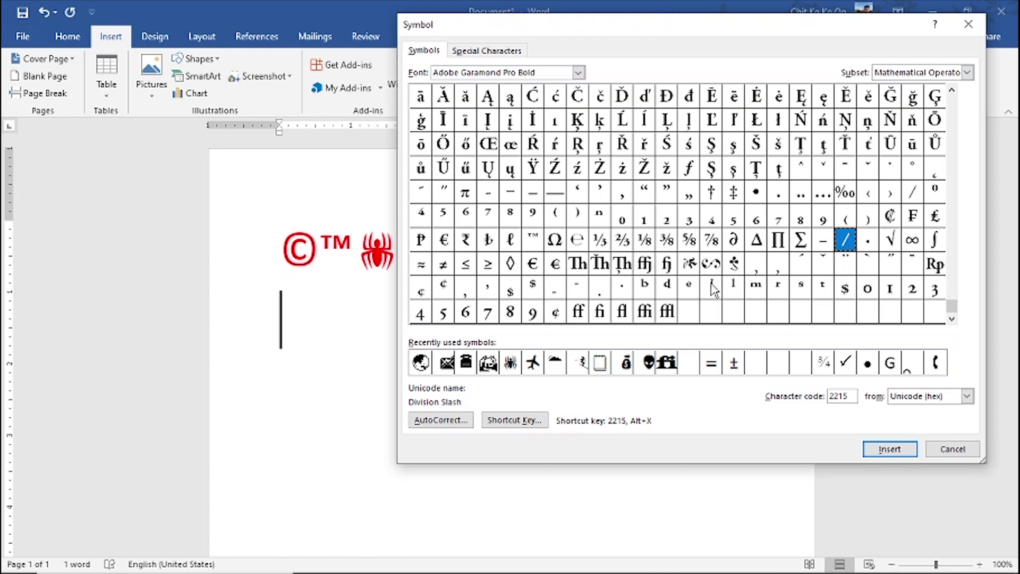
left_click(555, 215)
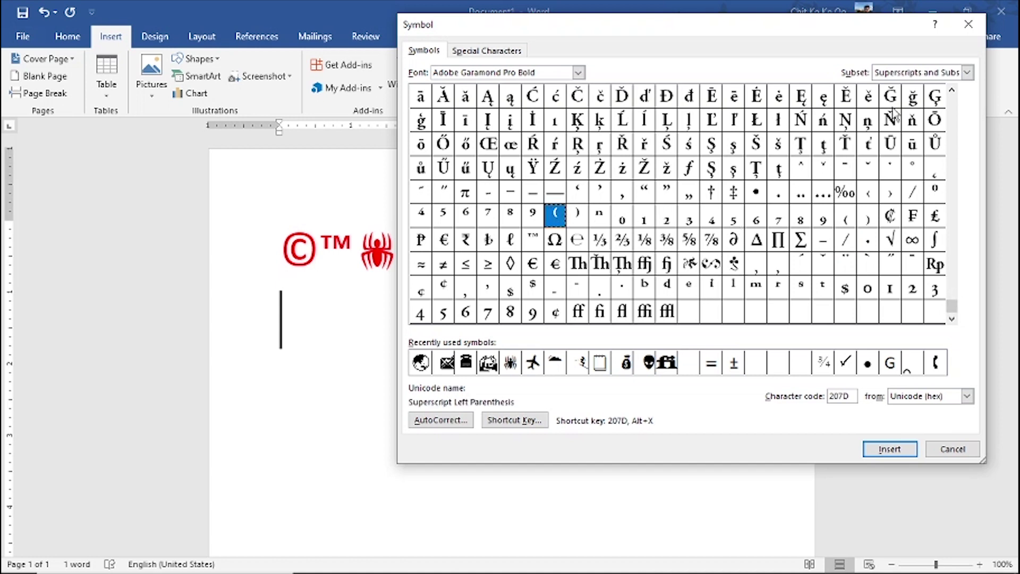
left_click(951, 91)
Locate the division sign ÷ through the subset list and insert it on the new line.
left_click(967, 72)
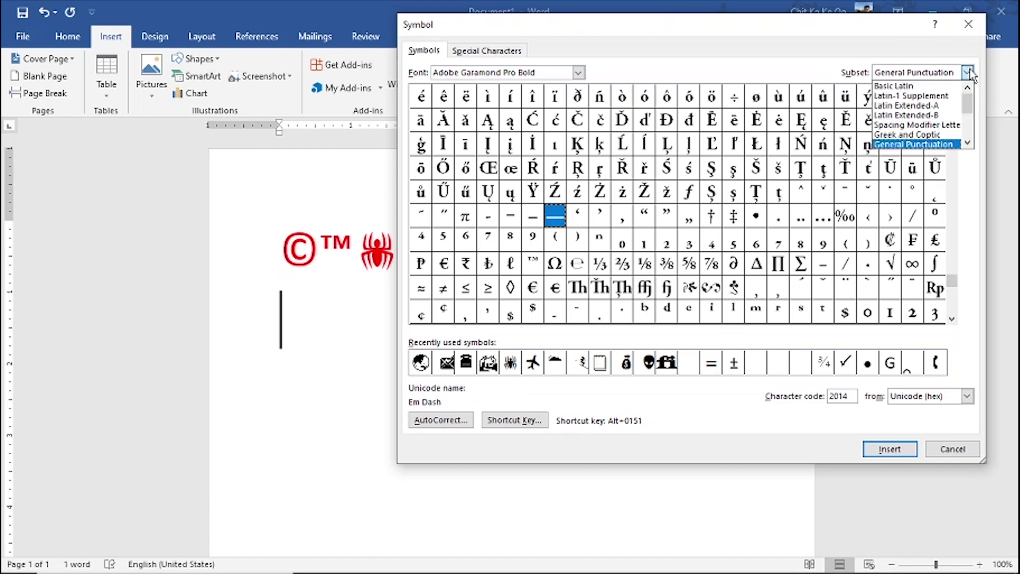
scroll(934, 137, "down", 3)
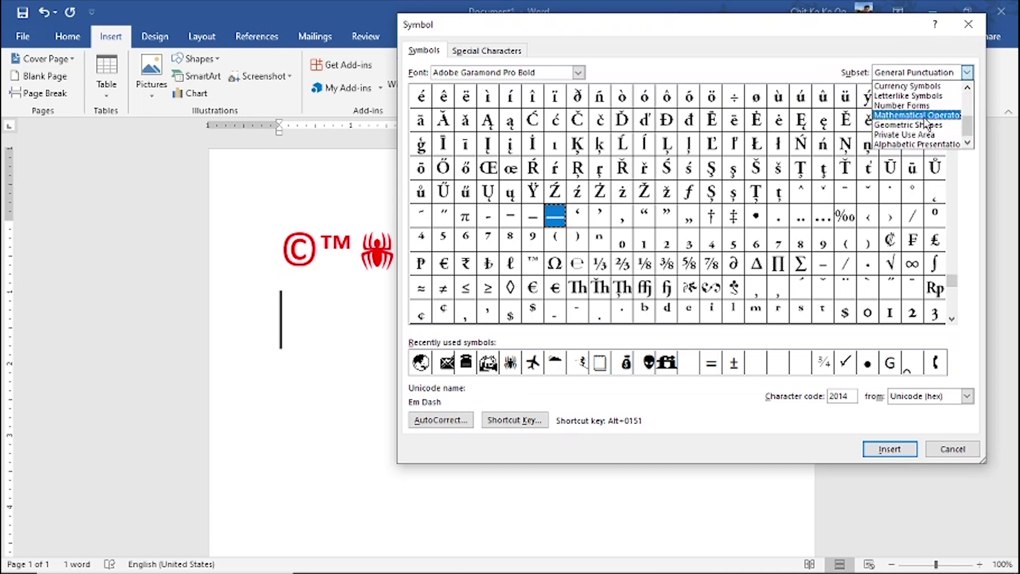
scroll(927, 124, "up", 3)
scroll(927, 125, "down", 2)
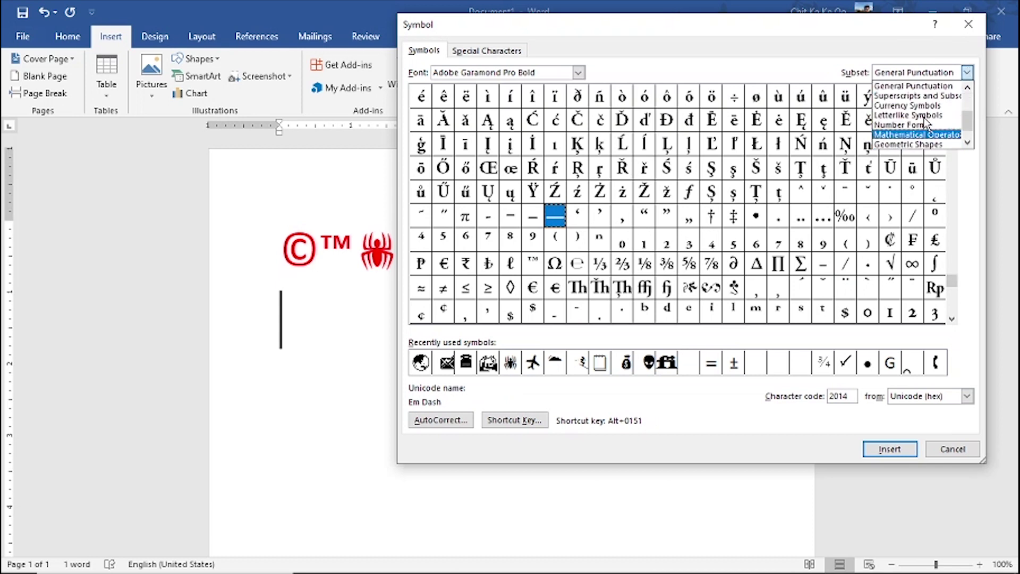
scroll(943, 139, "down", 1)
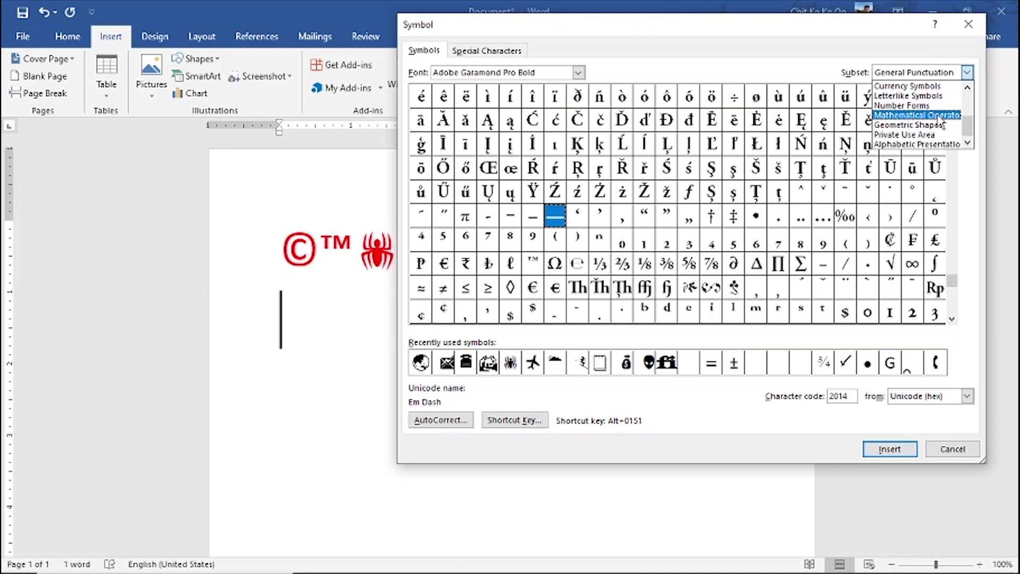
left_click(938, 115)
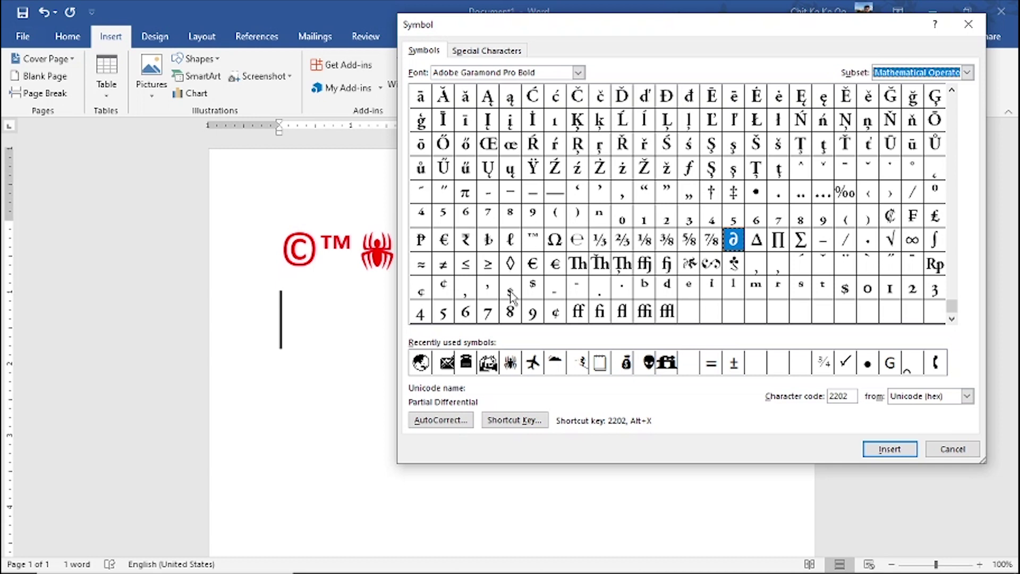
left_click(954, 315)
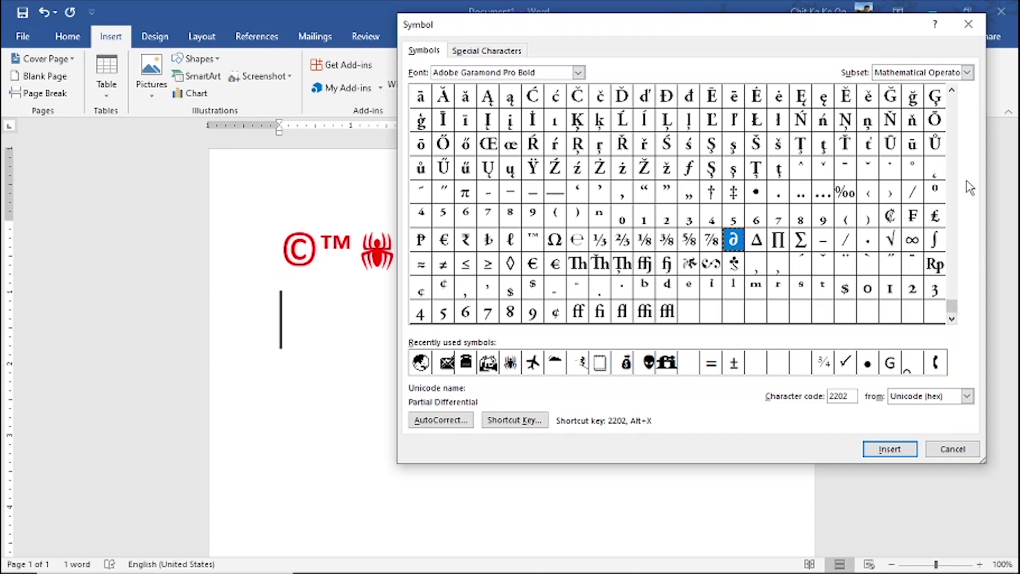
left_click(952, 90)
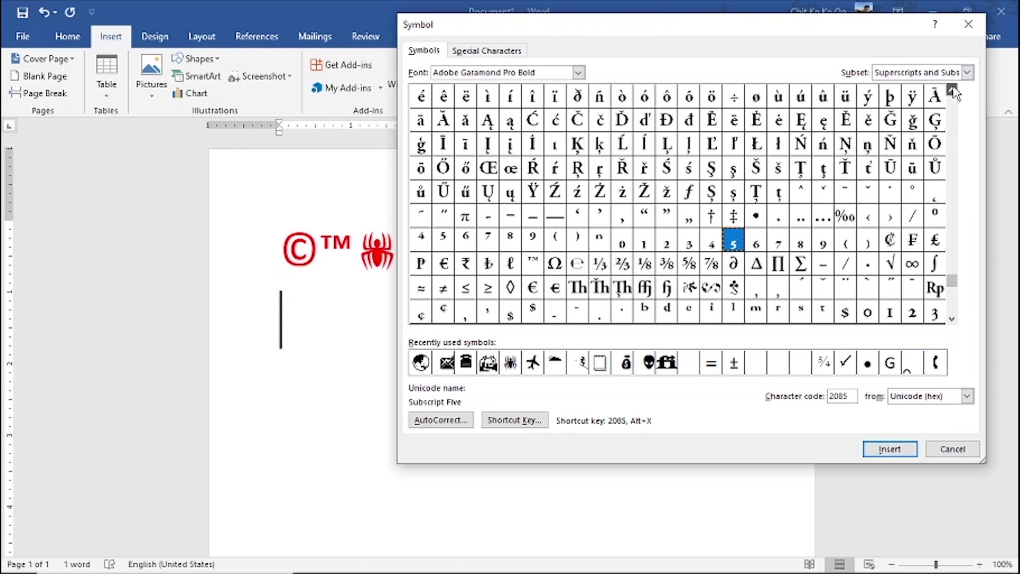
left_click(952, 89)
left_click(733, 129)
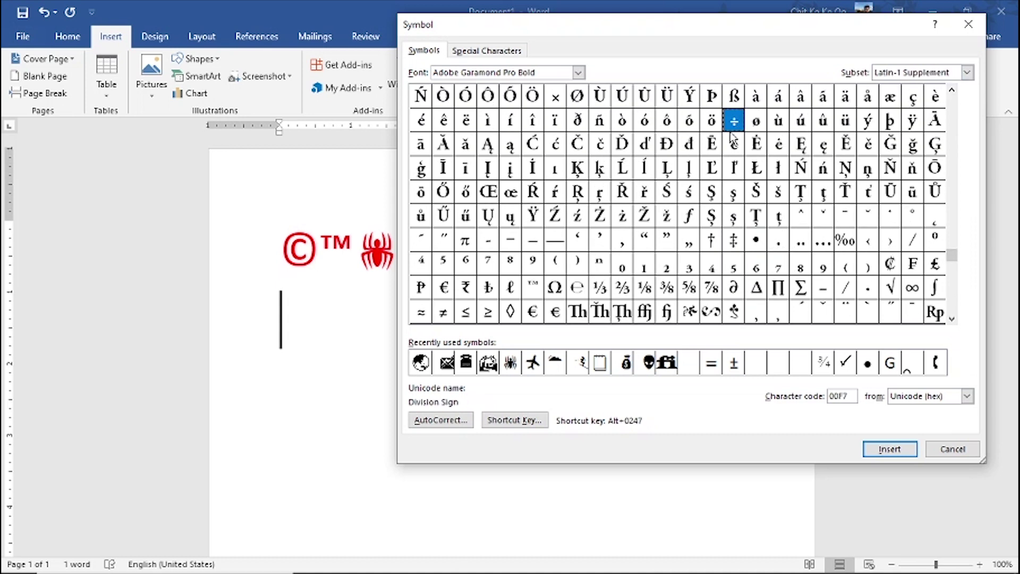
left_click(881, 452)
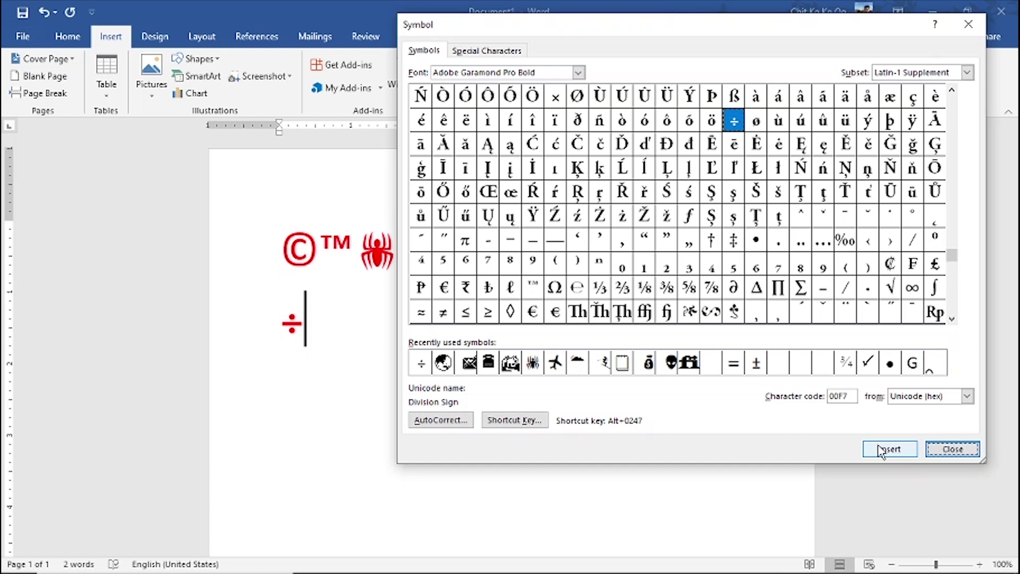
Close the Symbol dialog, put the house icon on its own line, and type a sample address after it.
left_click(951, 450)
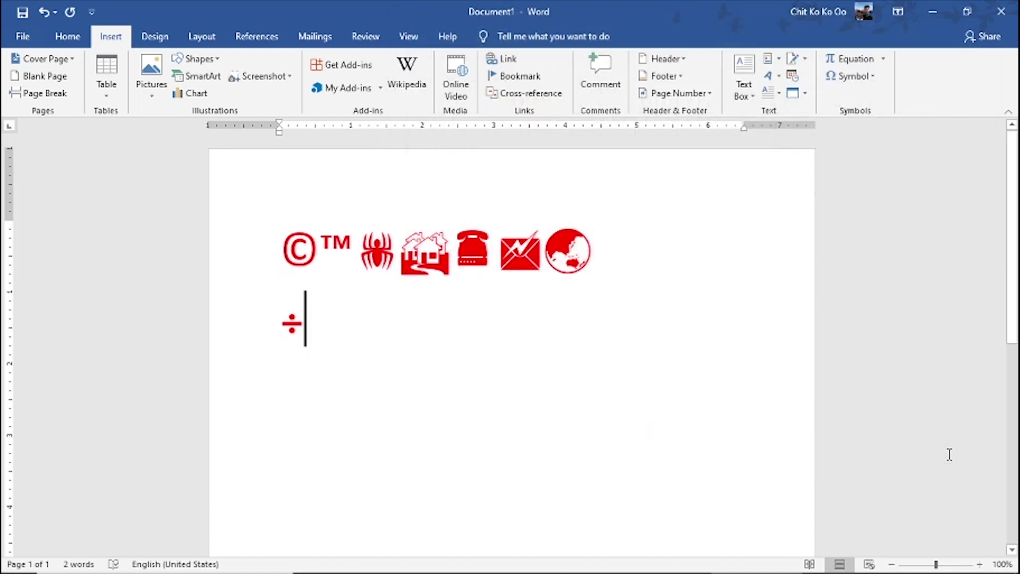
left_click(399, 249)
key("Return")
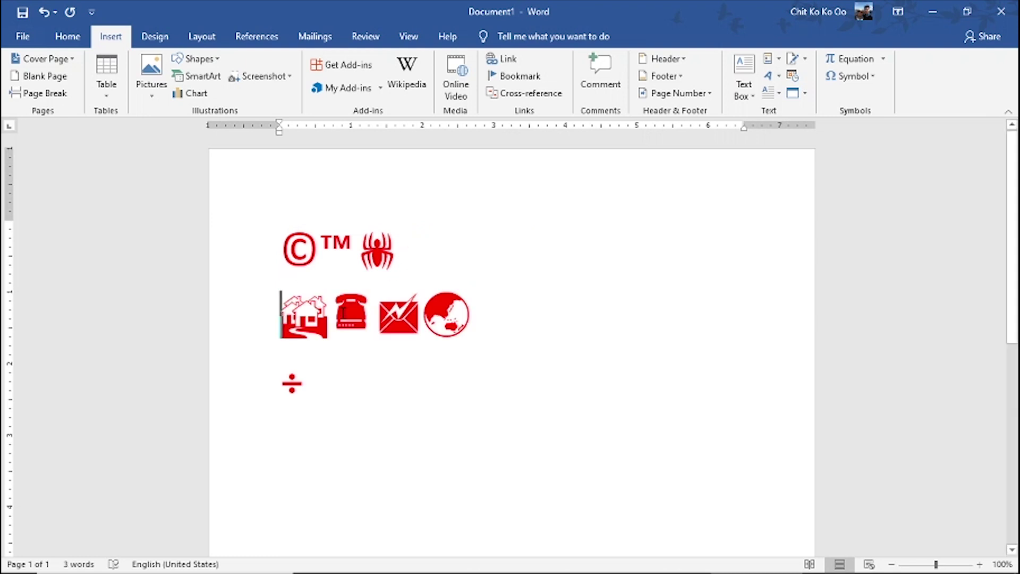
left_click(328, 316)
key("Return")
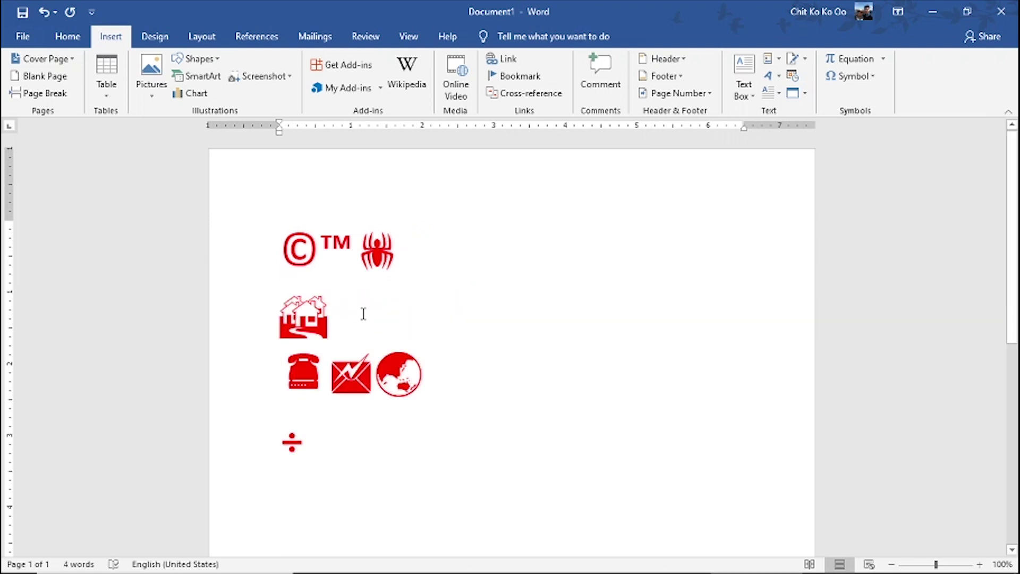
type("no")
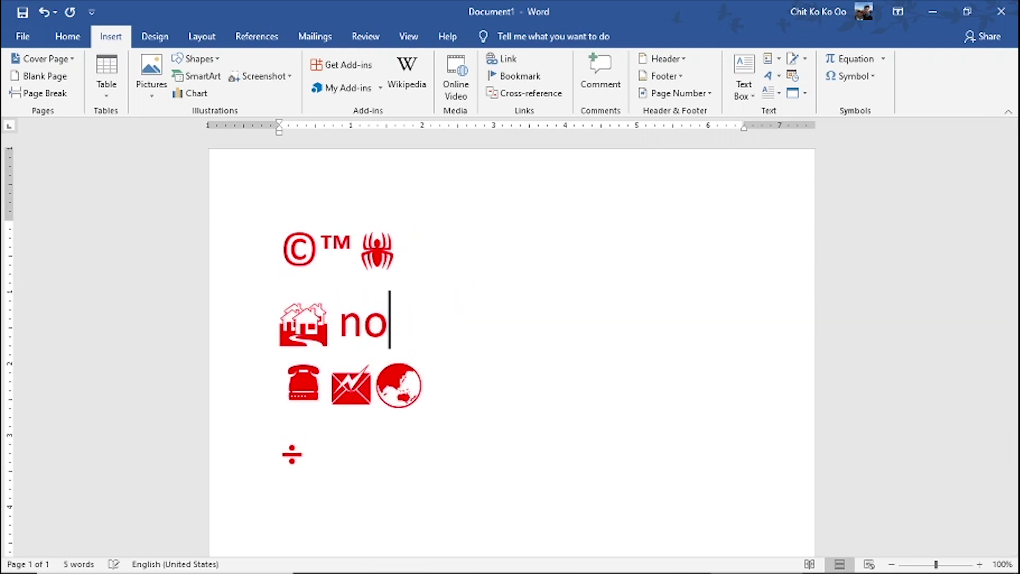
key("BackSpace")
key("BackSpace")
type("N")
key("Left")
key("Right")
type("o.")
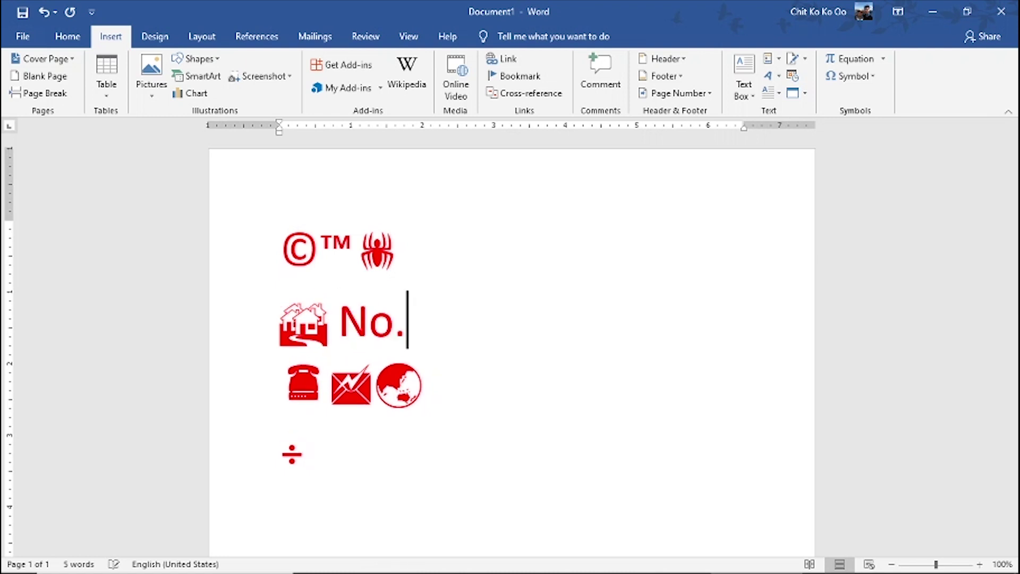
type("123")
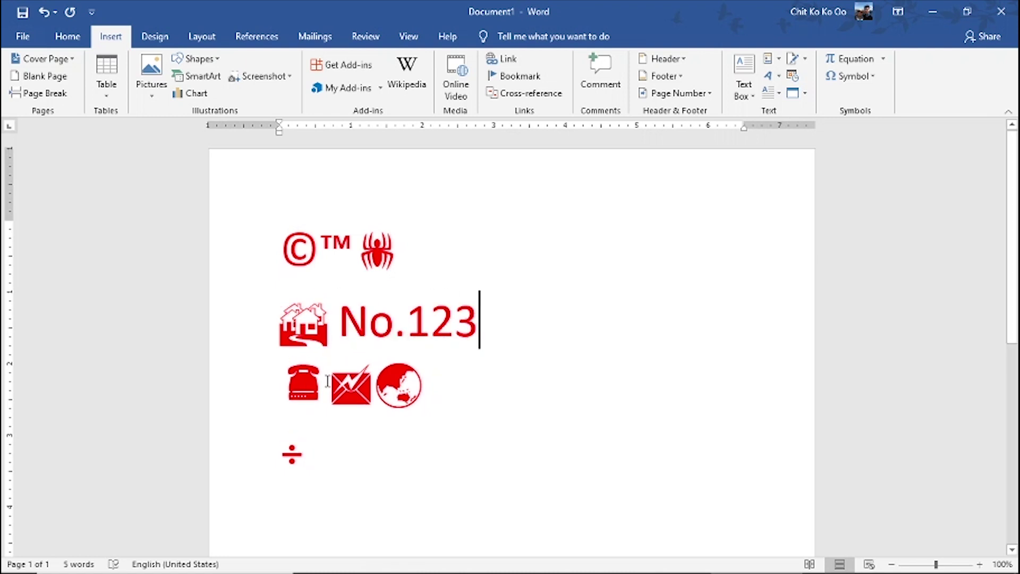
Split the phone and envelope icons onto their own lines and add a sample phone number and e-mail address.
key("Return")
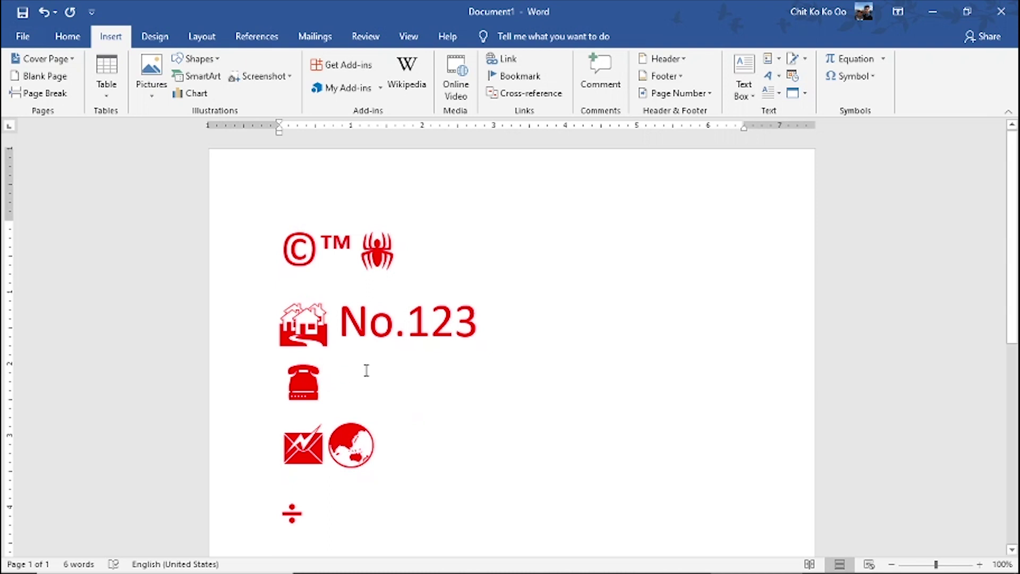
left_click(345, 377)
type("091")
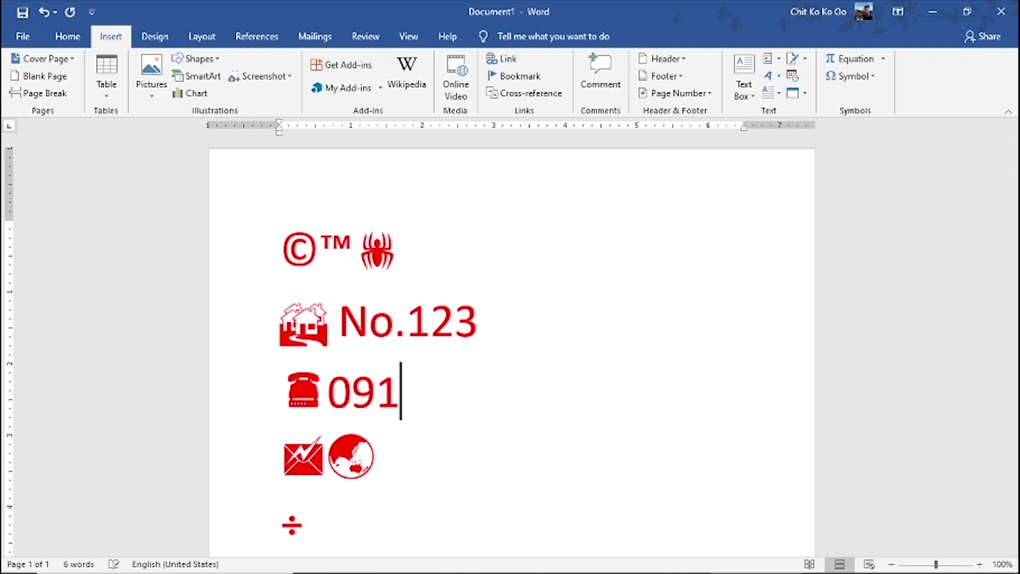
type("23456")
mouse_move(275, 435)
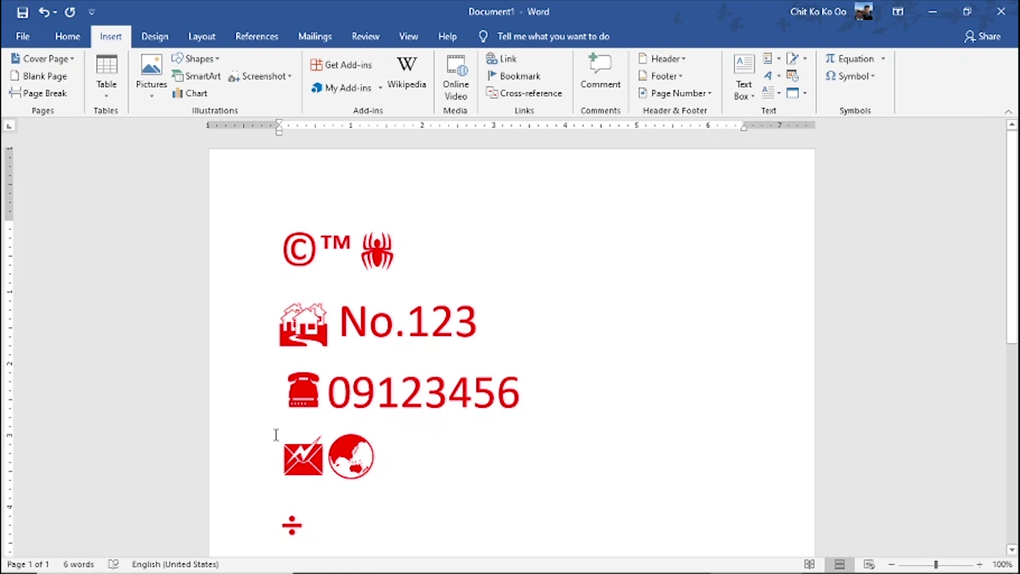
key("Return")
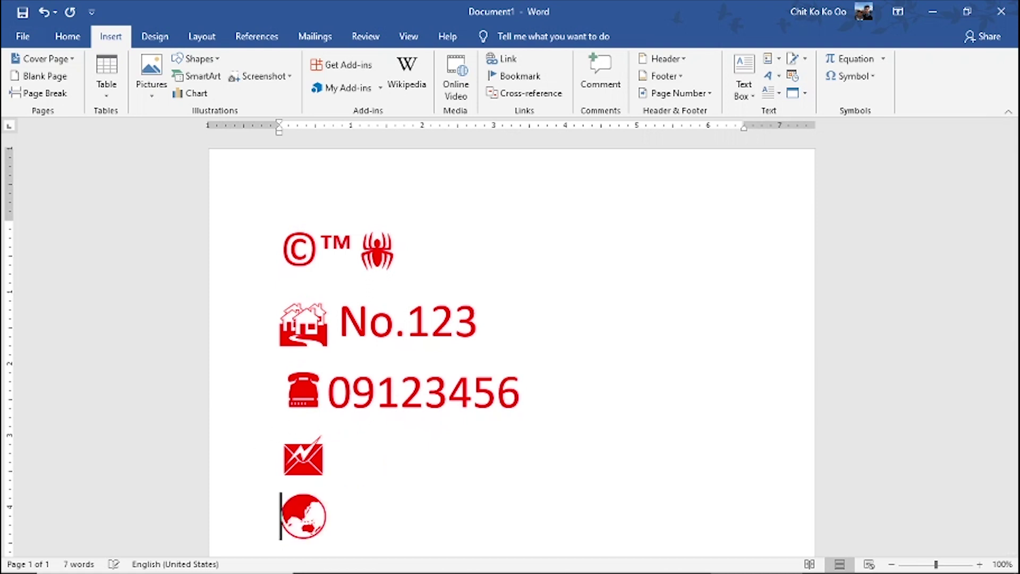
type("a")
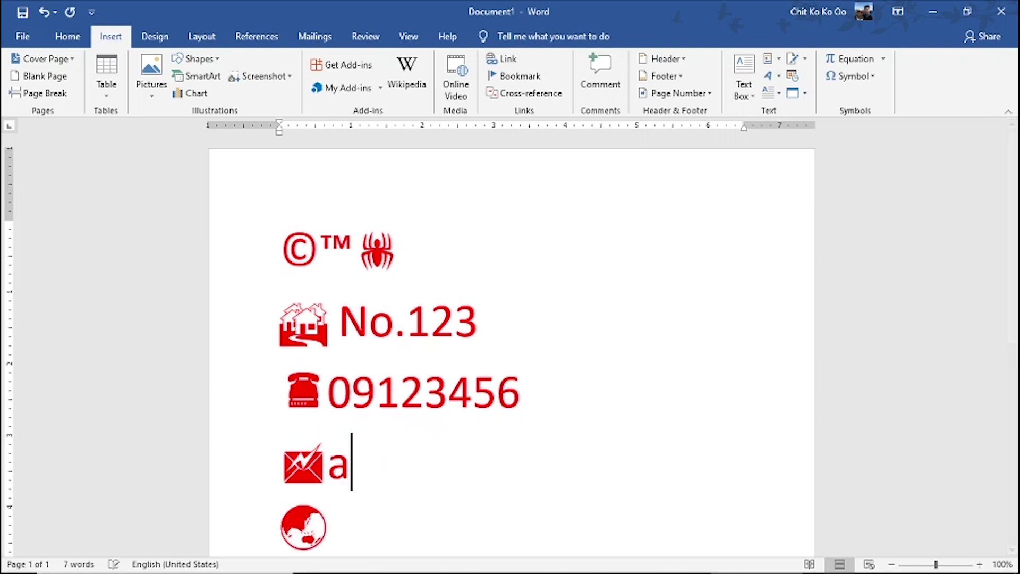
type("bc@g")
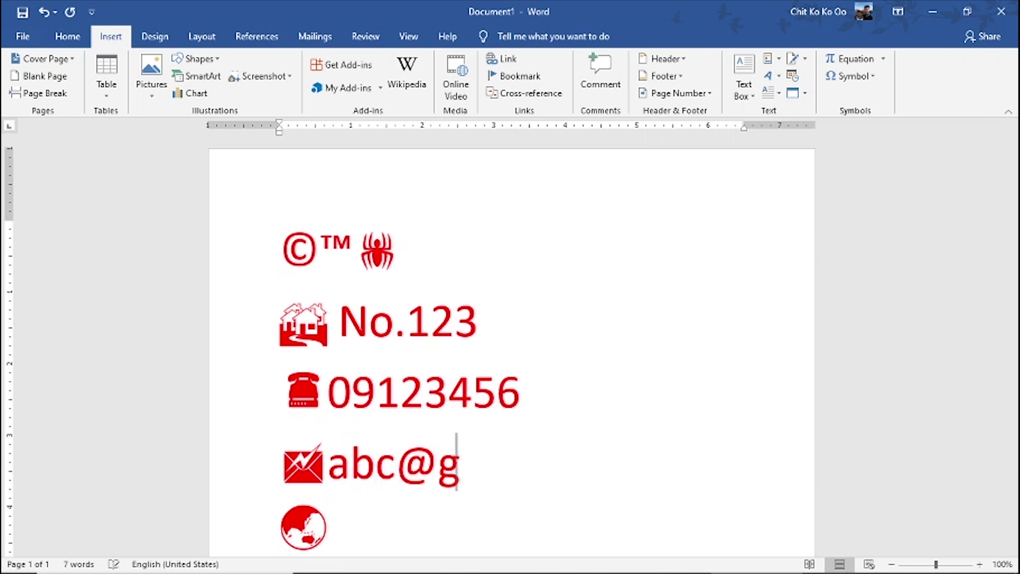
type("mail.com")
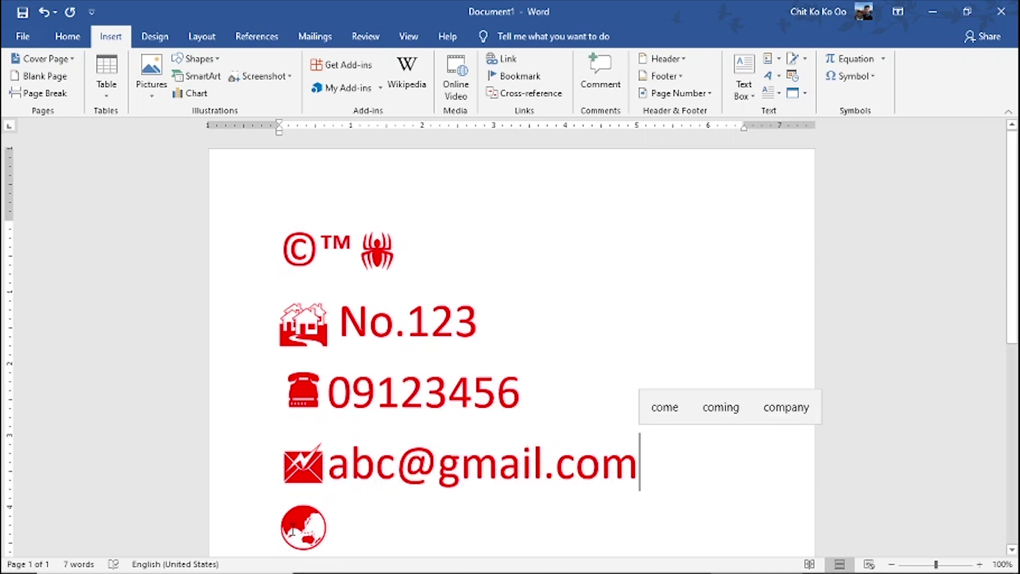
left_click(346, 524)
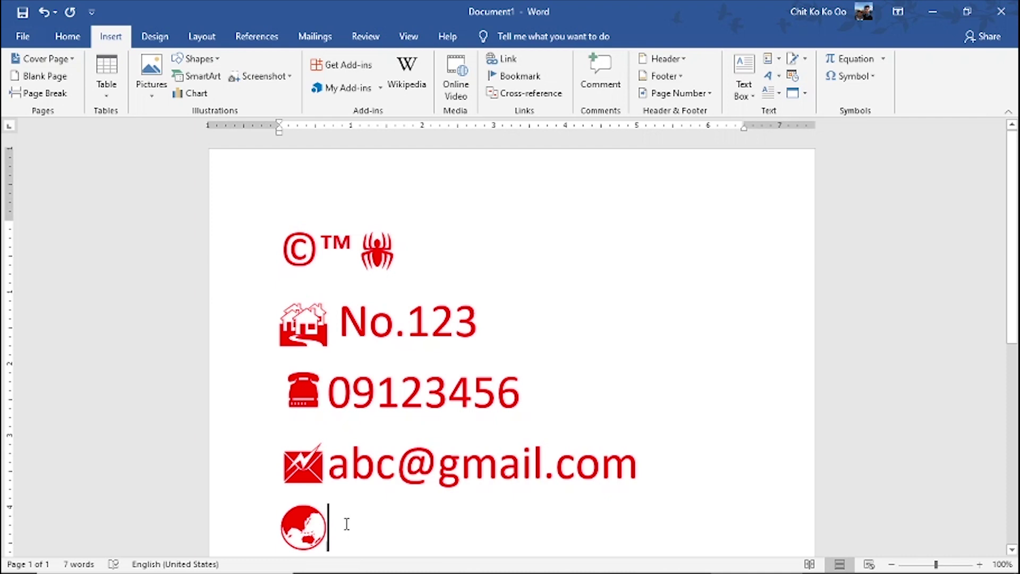
key("BackSpace")
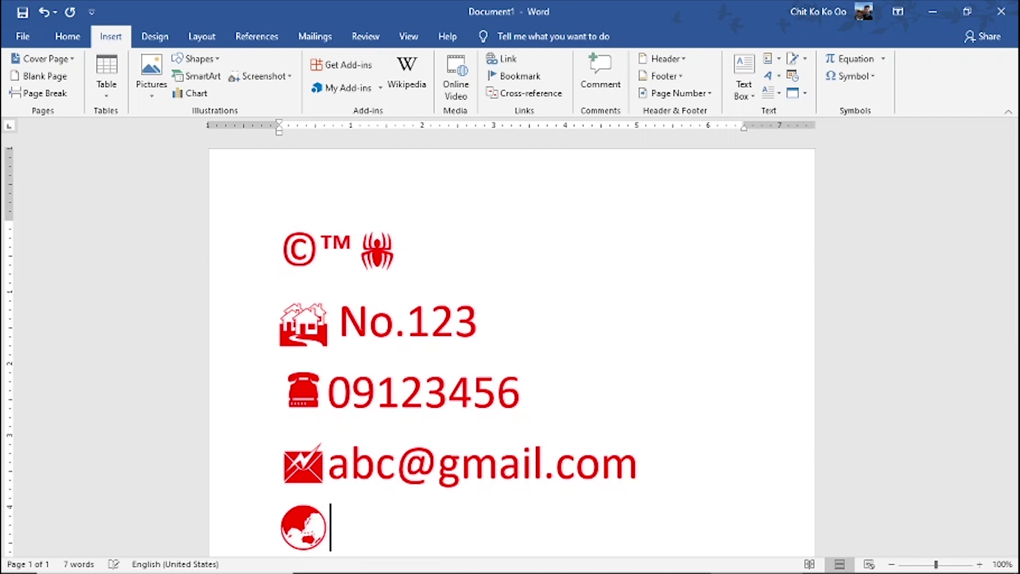
key("BackSpace")
type("www.")
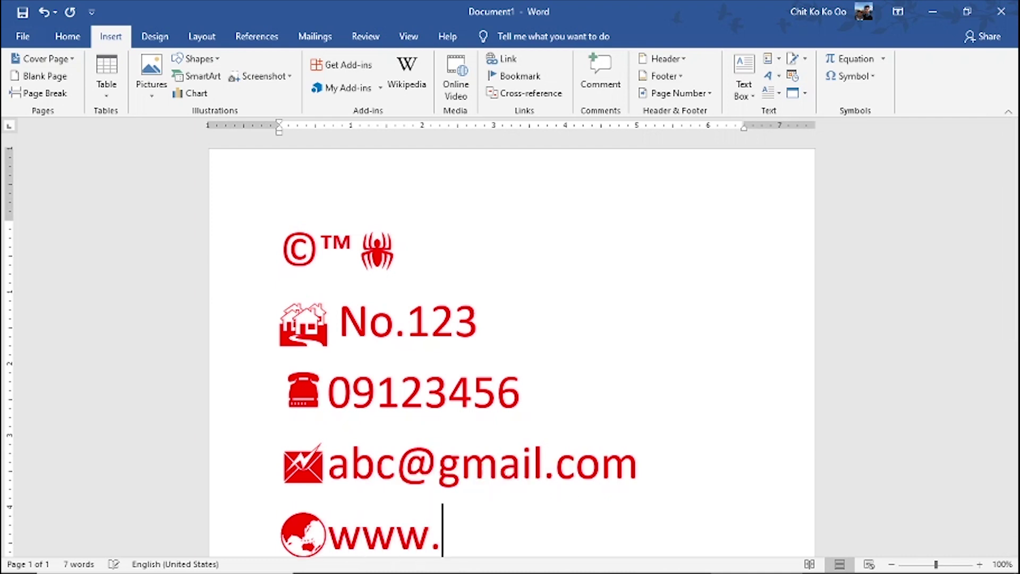
type("abc.")
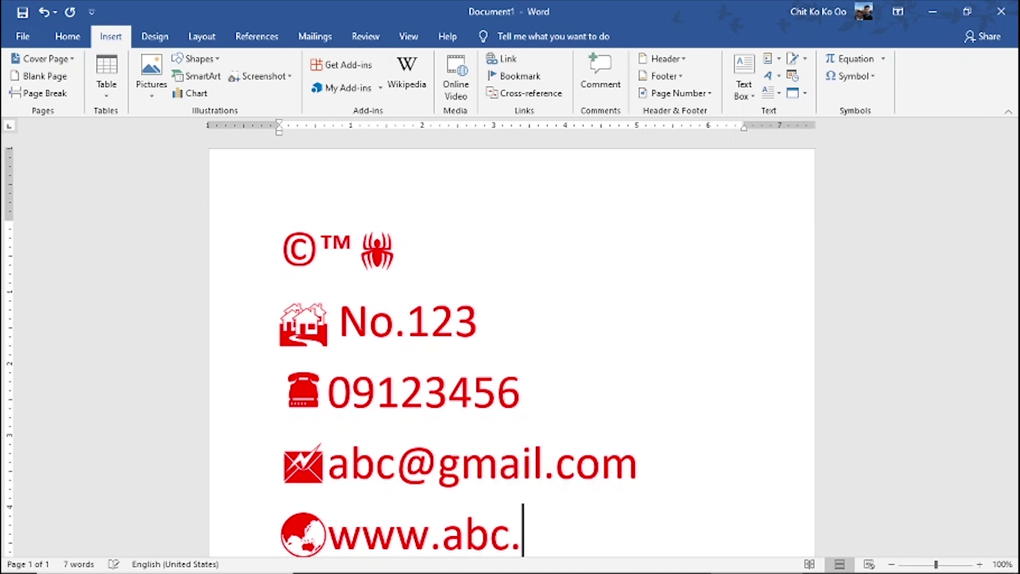
type("com")
scroll(351, 494, "down", 5)
scroll(350, 494, "up", 5)
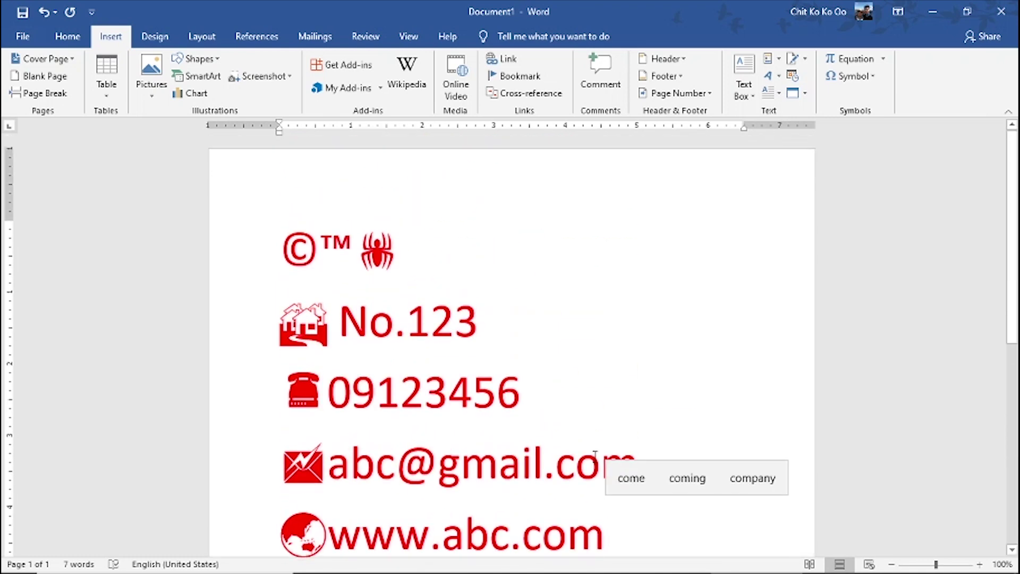
left_click_drag(1014, 324, 1016, 369)
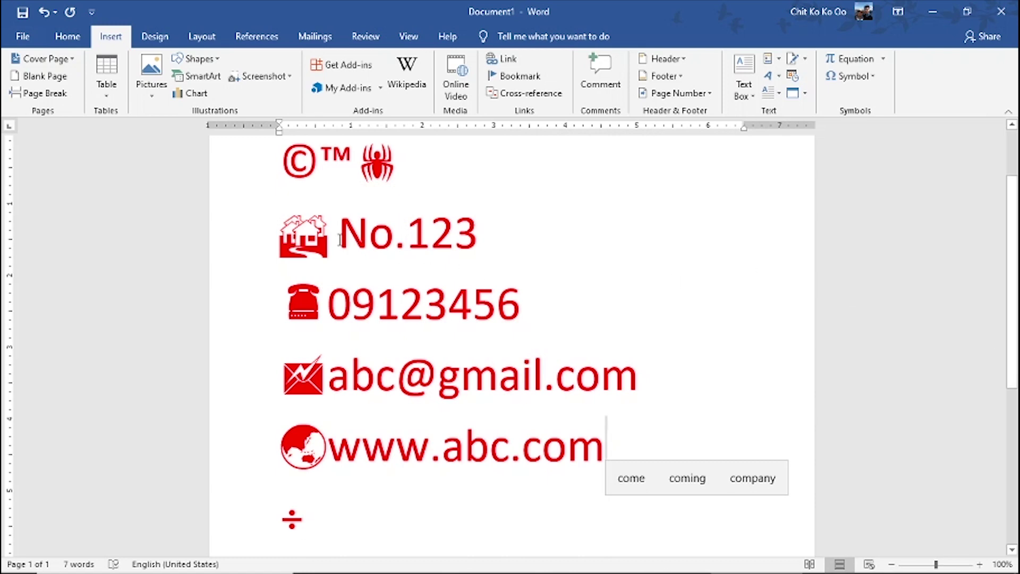
Recolour the house icon yellow and the phone icon purple.
left_click(286, 242)
left_click(67, 36)
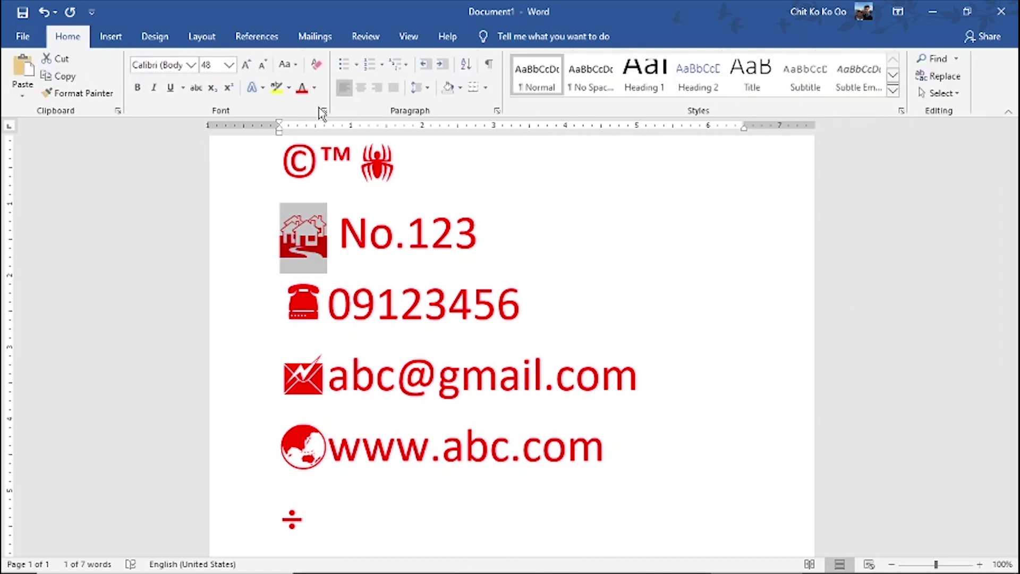
left_click(313, 88)
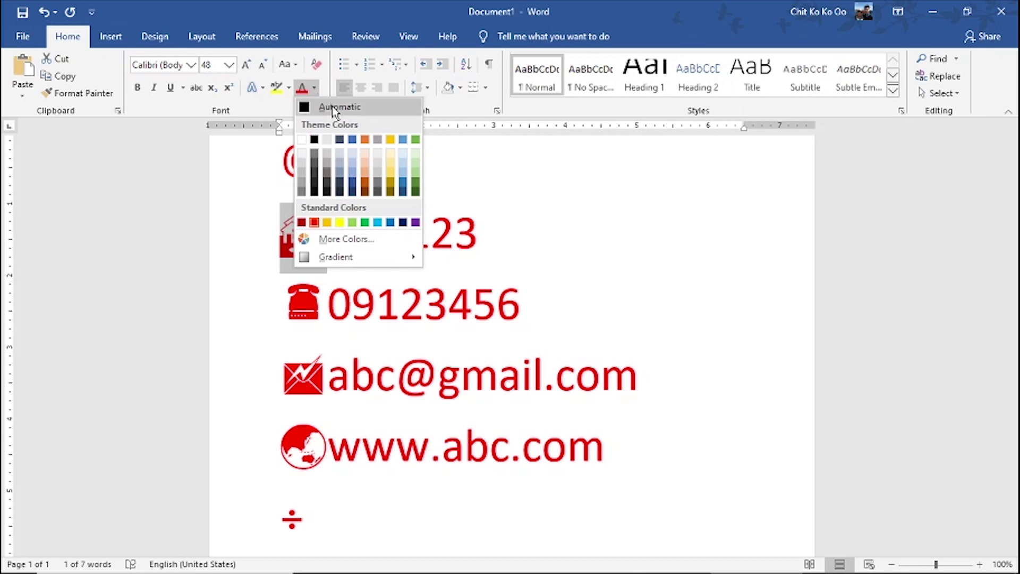
left_click(341, 222)
left_click(319, 304)
key("shift+Left")
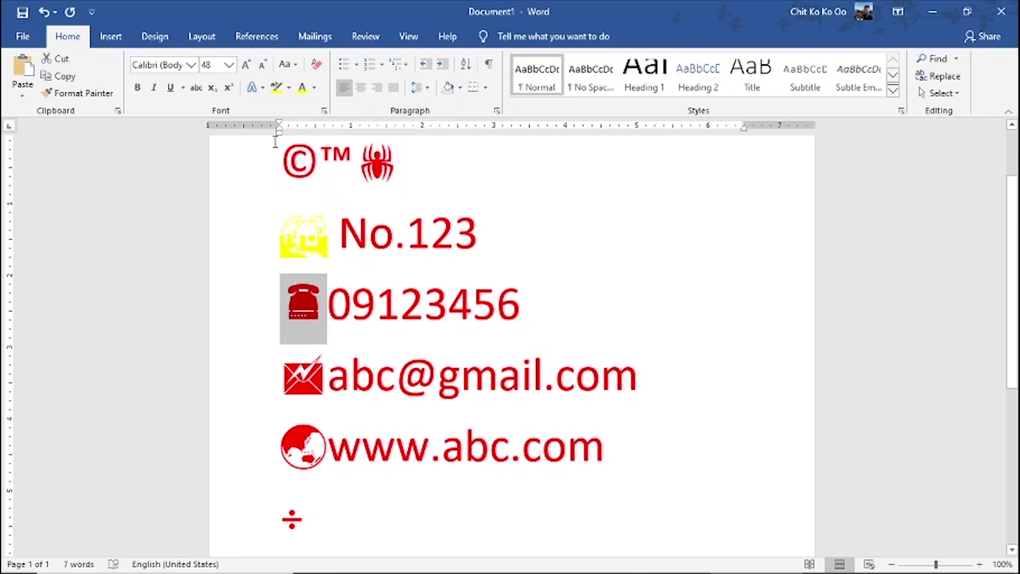
left_click(314, 87)
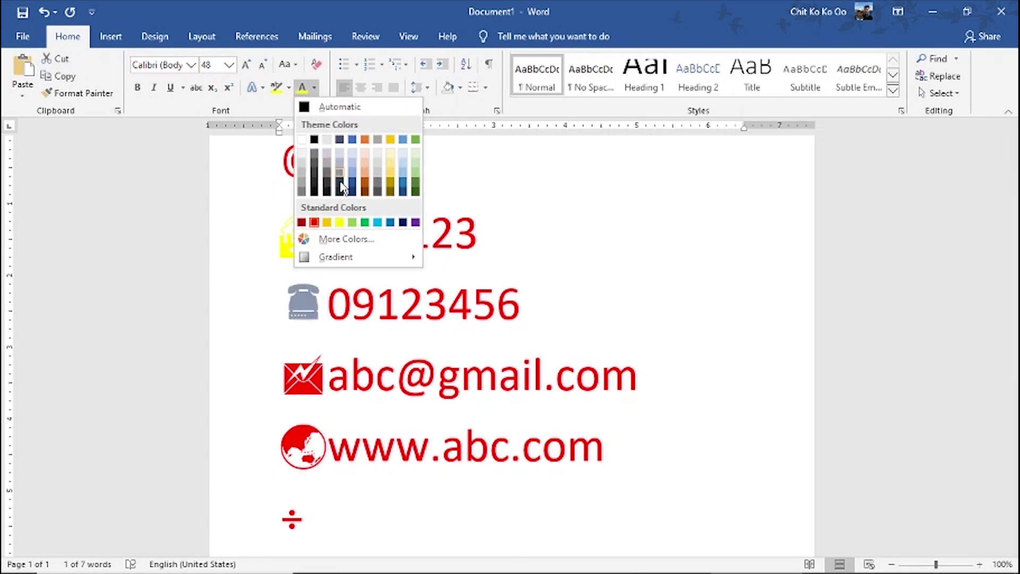
left_click(416, 222)
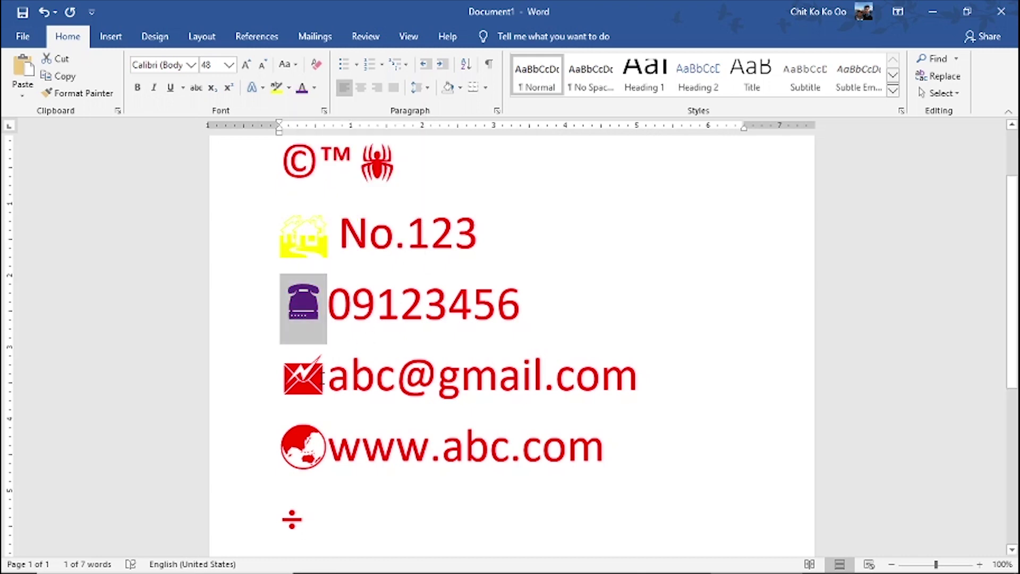
left_click(323, 377)
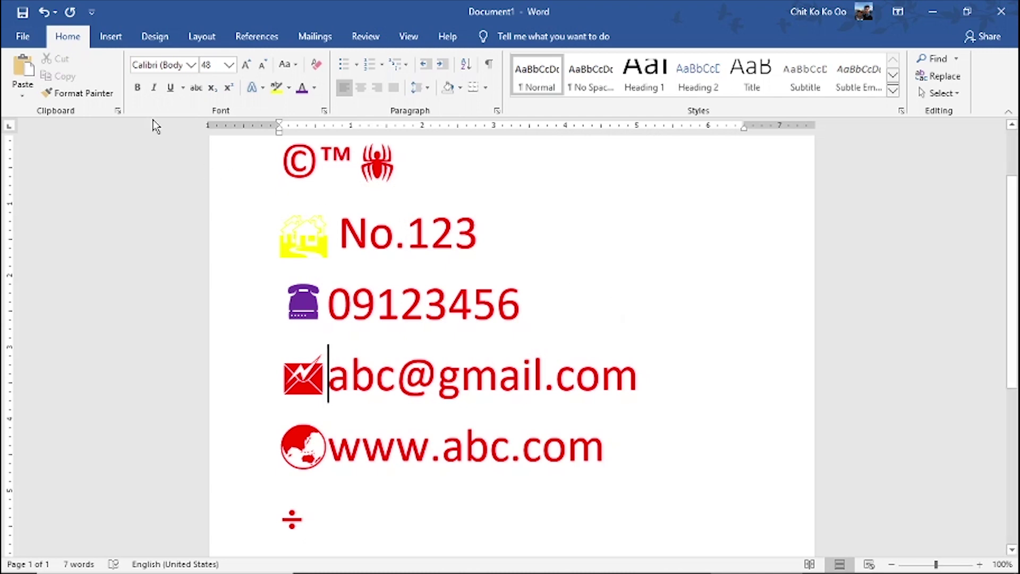
Place the insertion point after the ÷ sign.
left_click(110, 36)
left_click(873, 78)
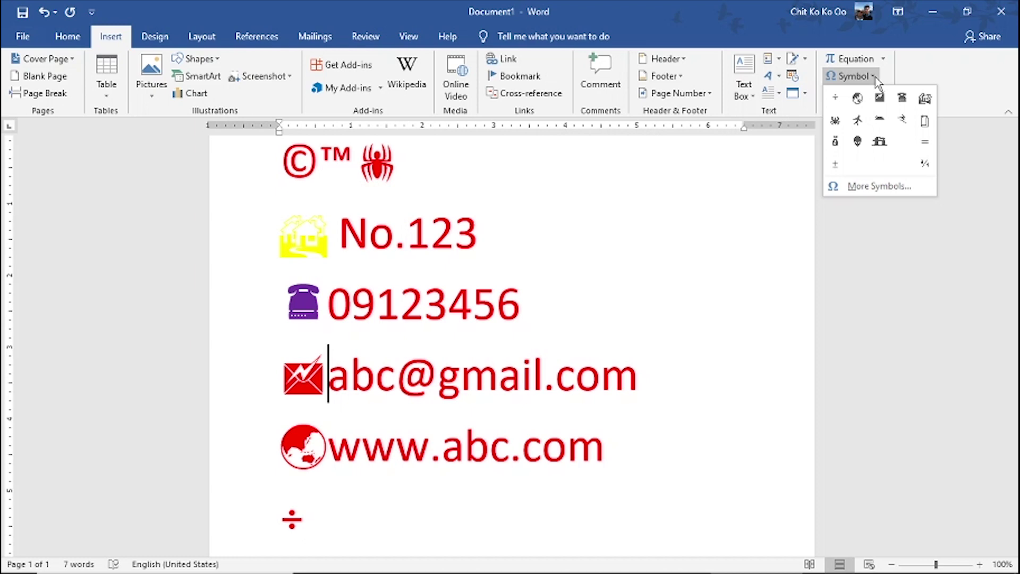
left_click(372, 518)
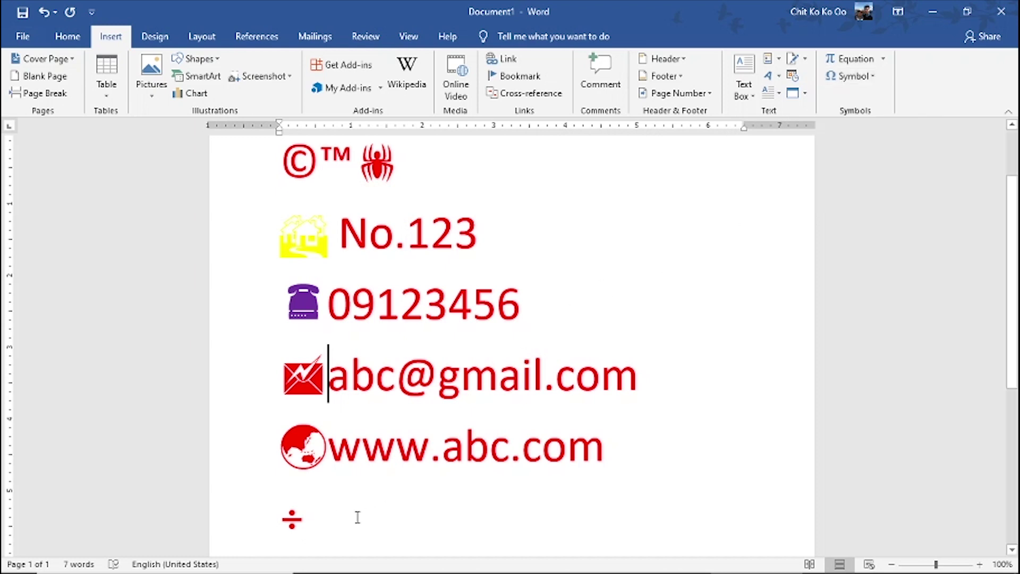
left_click(340, 518)
scroll(340, 518, "down", 3)
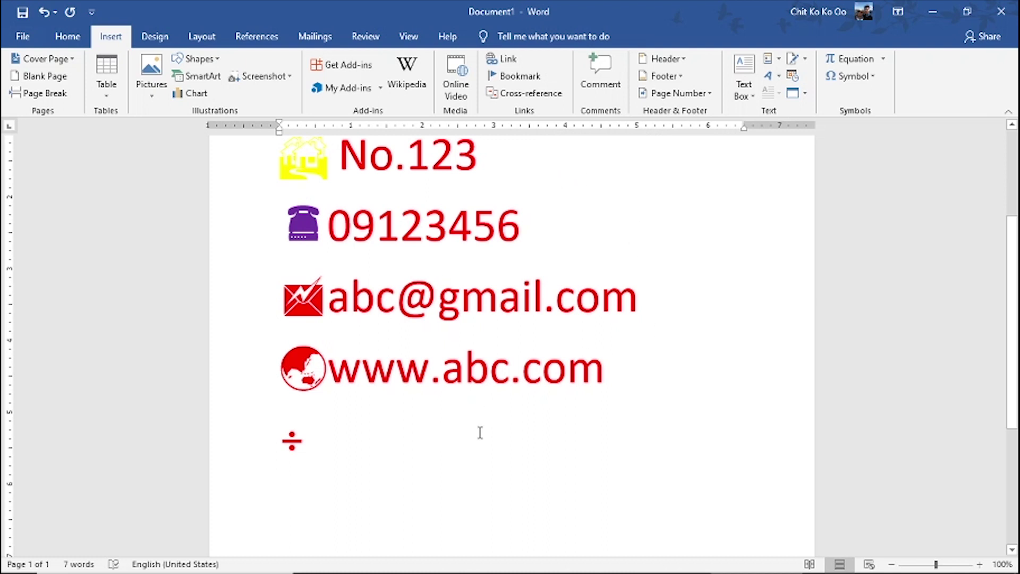
Open the full symbol picker, set the font to Zawgyi-One, and scroll to its Myanmar characters.
left_click(869, 78)
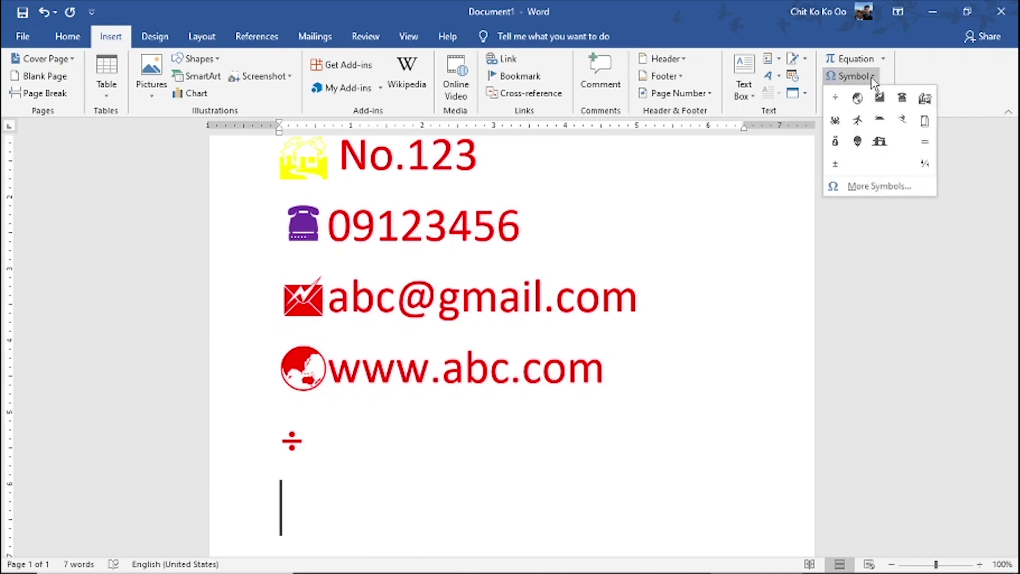
left_click(882, 187)
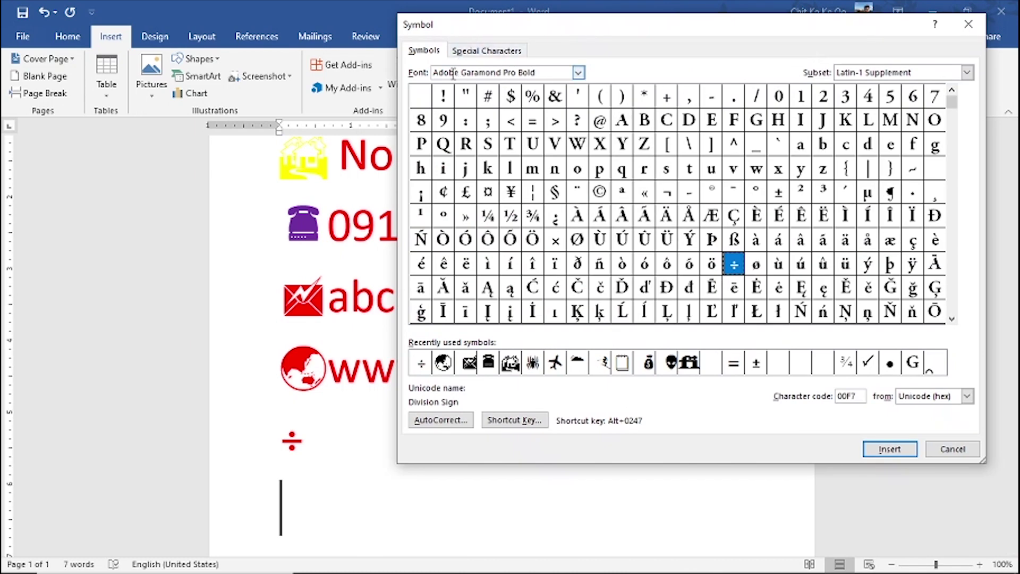
left_click(579, 72)
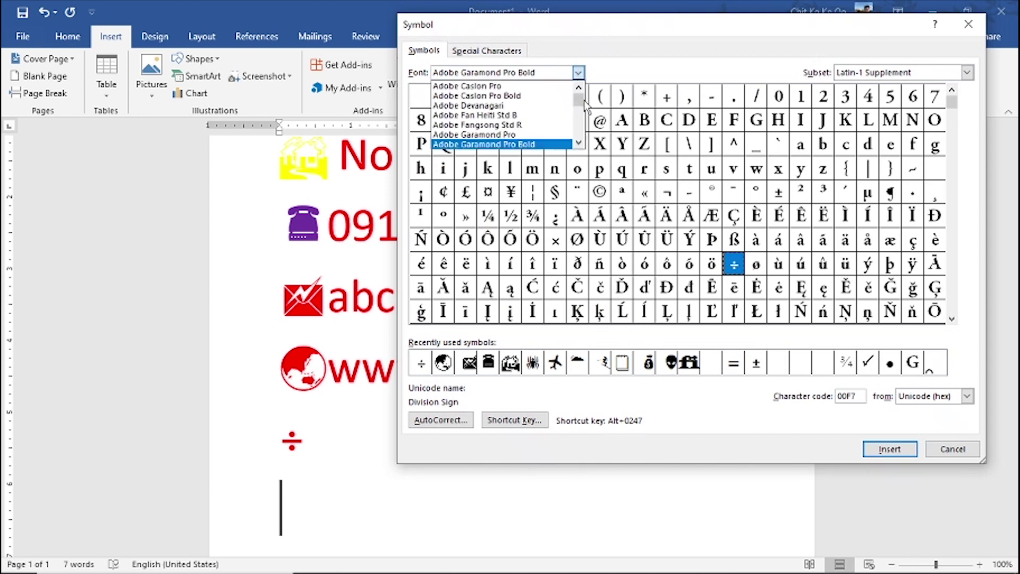
left_click_drag(581, 101, 579, 137)
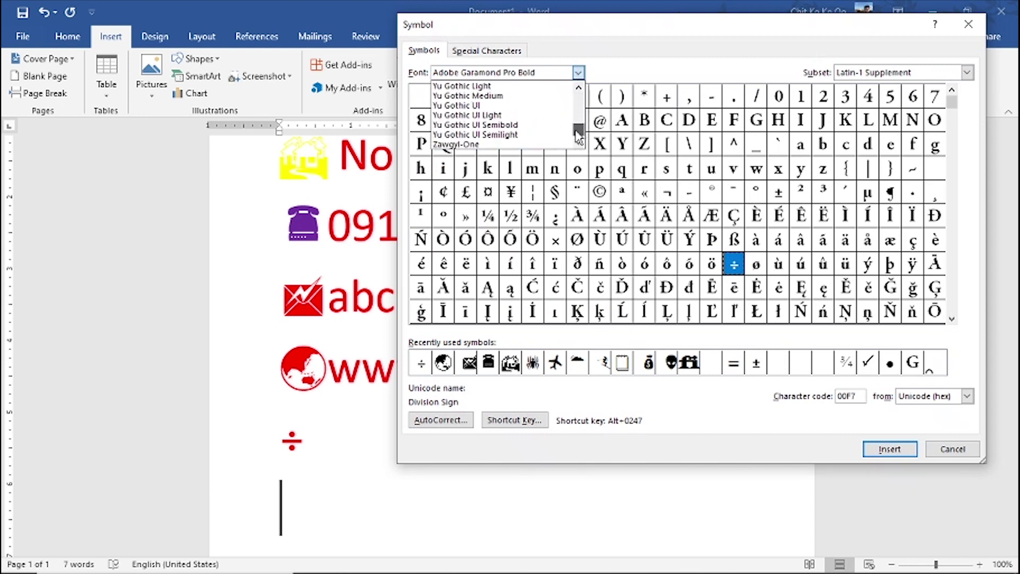
left_click(476, 144)
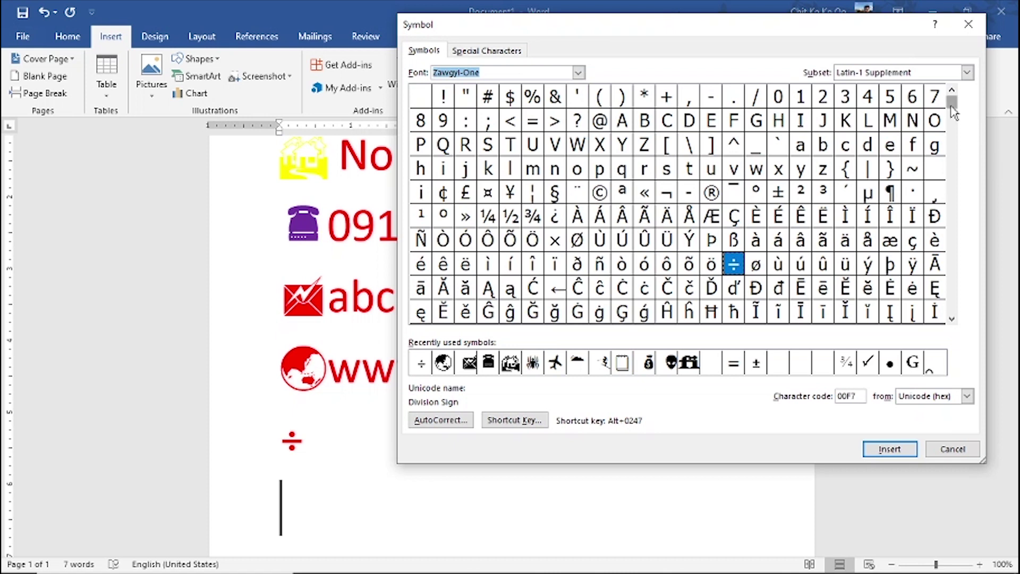
mouse_move(954, 111)
left_mouse_down()
mouse_move(958, 232)
mouse_move(954, 203)
left_mouse_up()
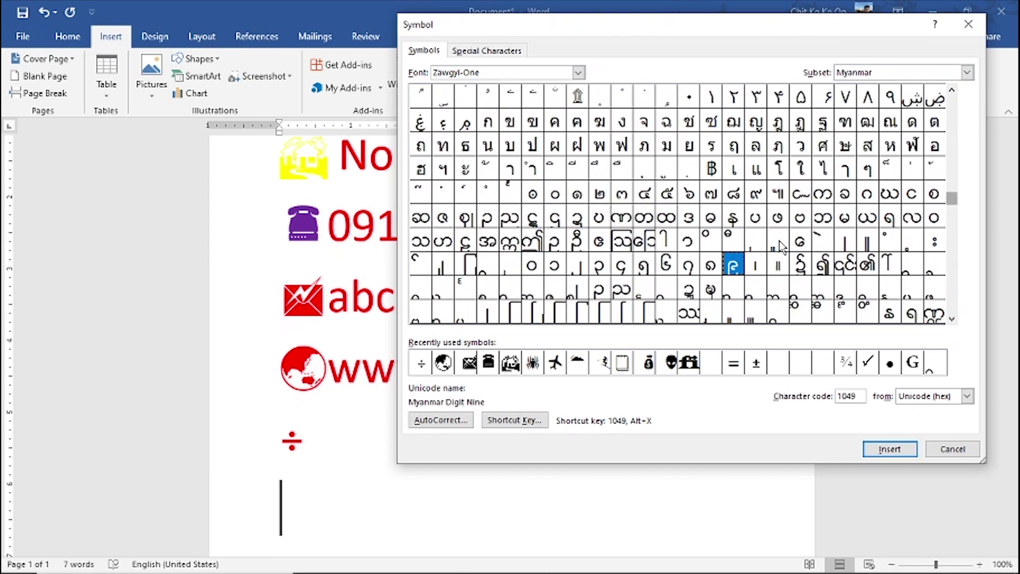
Insert the Myanmar locative symbol, letter I and aforementioned symbol from the Zawgyi-One font.
left_click(802, 266)
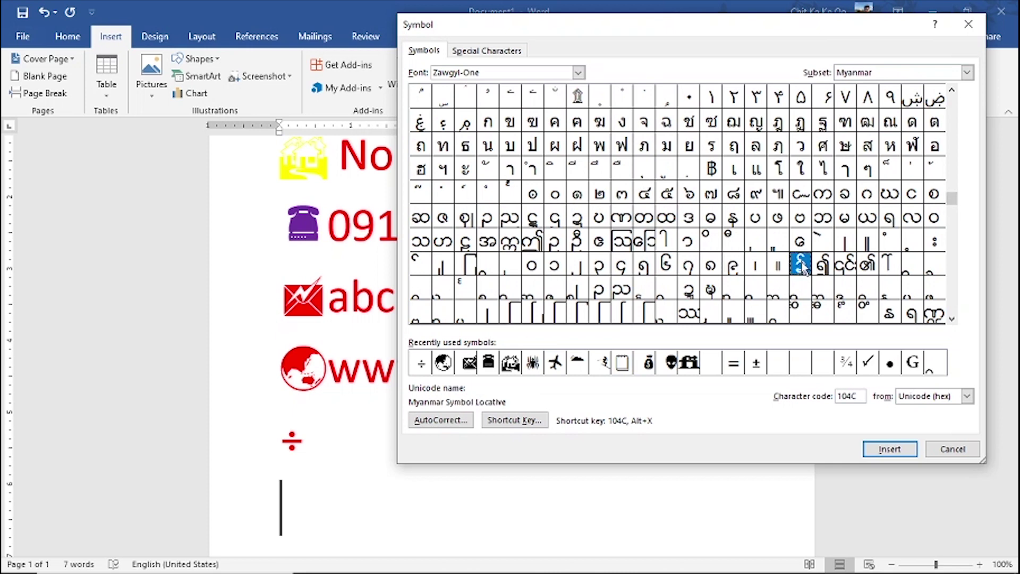
left_click(883, 451)
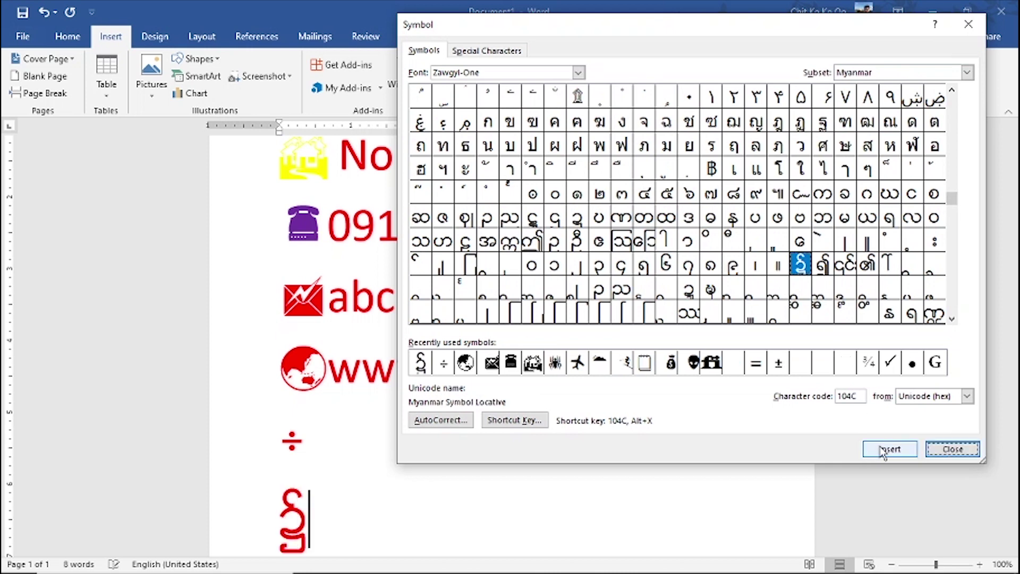
left_click(507, 245)
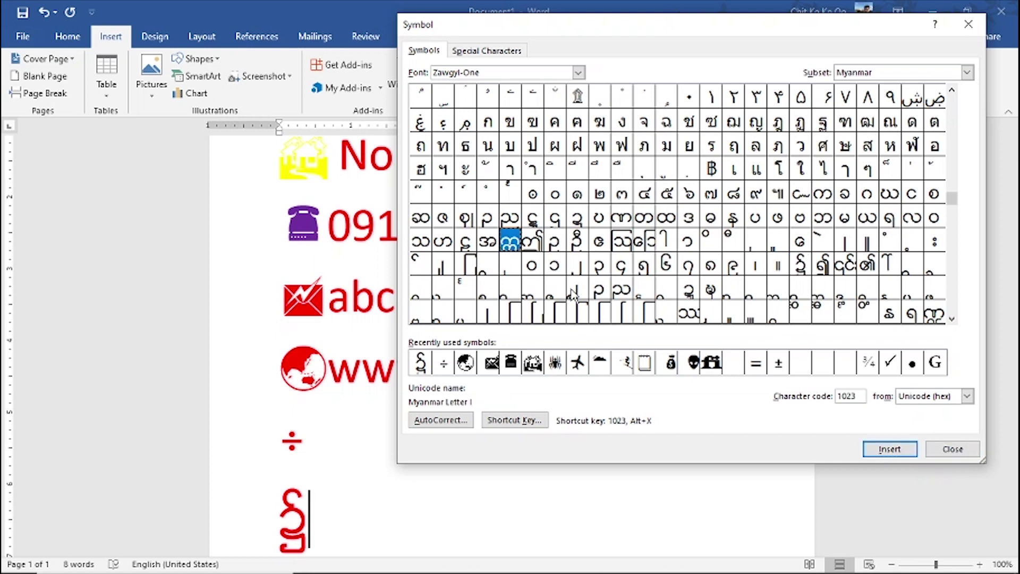
left_click(886, 449)
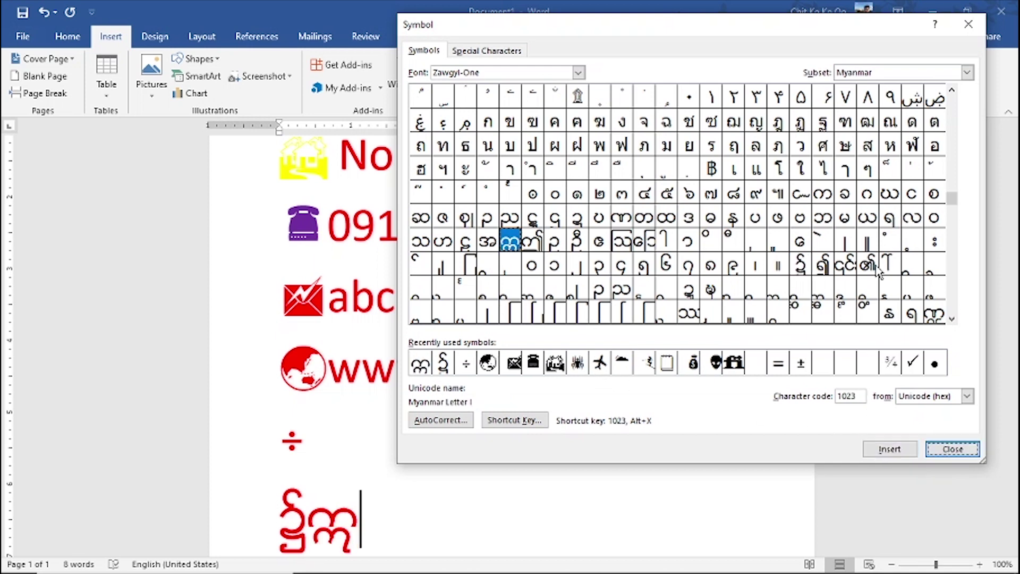
left_click(844, 264)
left_click(890, 448)
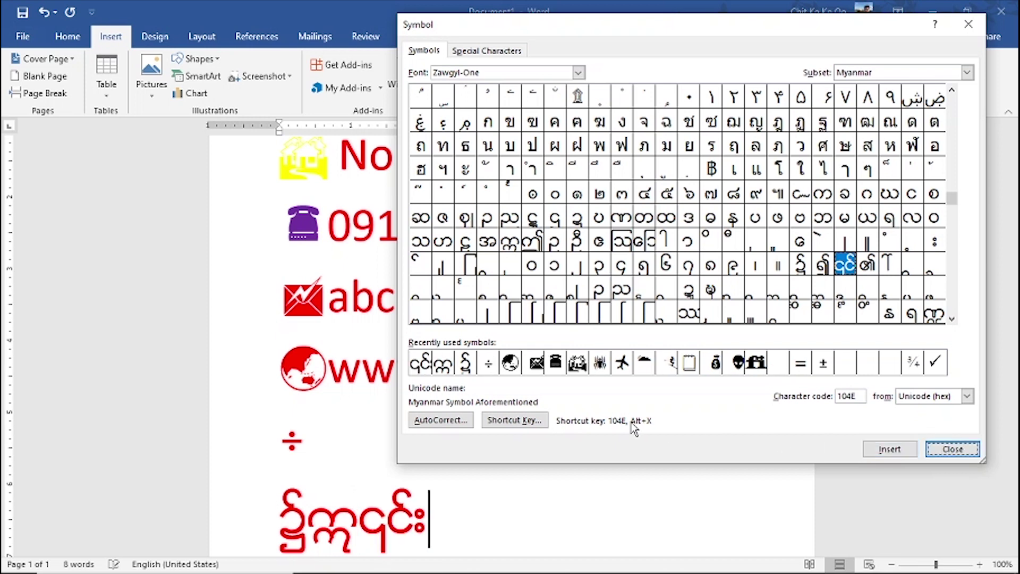
left_click(579, 73)
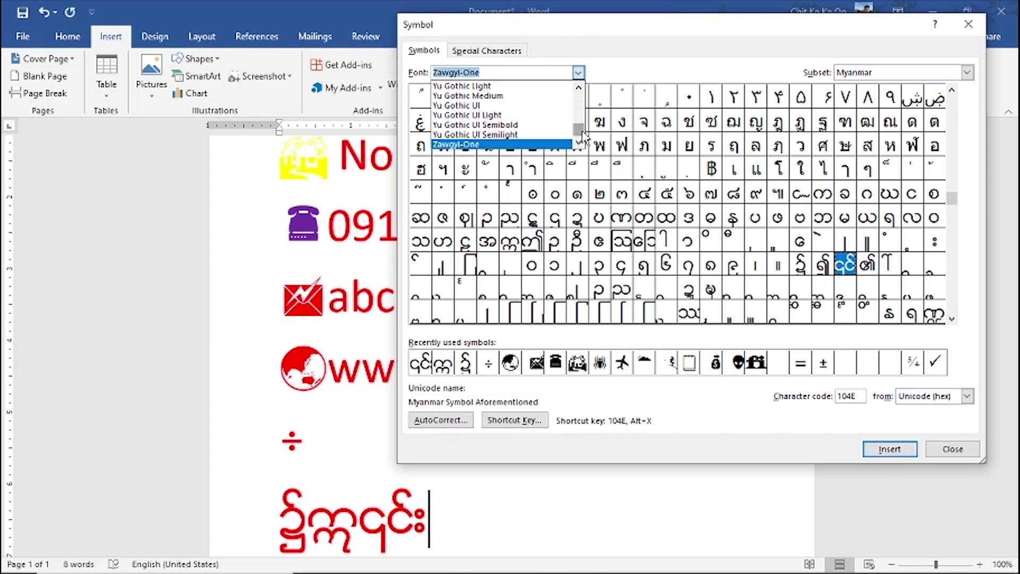
Switch the Symbol dialog's font to Pyidaungsu.
mouse_move(583, 136)
left_mouse_down()
mouse_move(581, 106)
mouse_move(578, 124)
left_mouse_up()
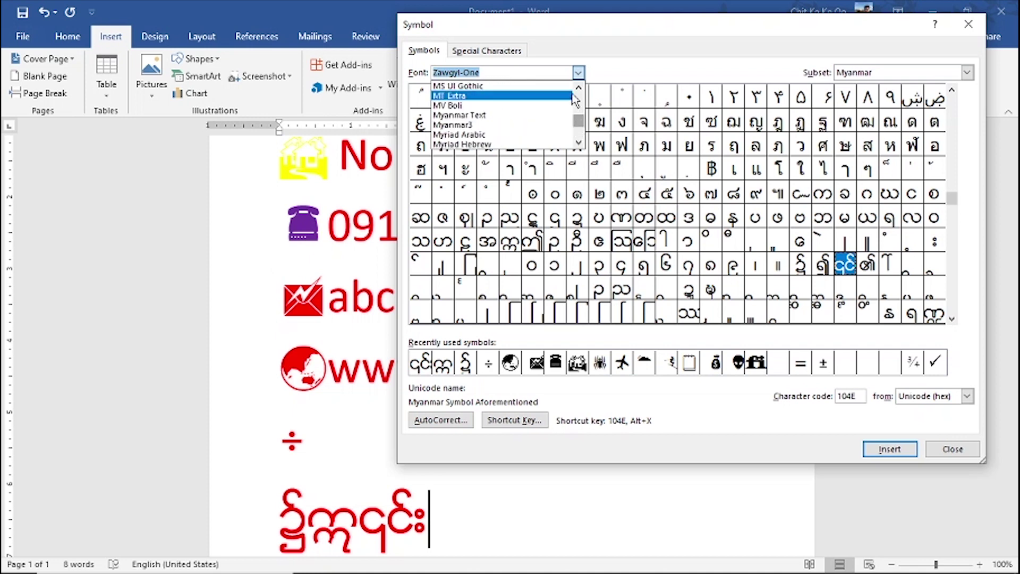
left_click(579, 88)
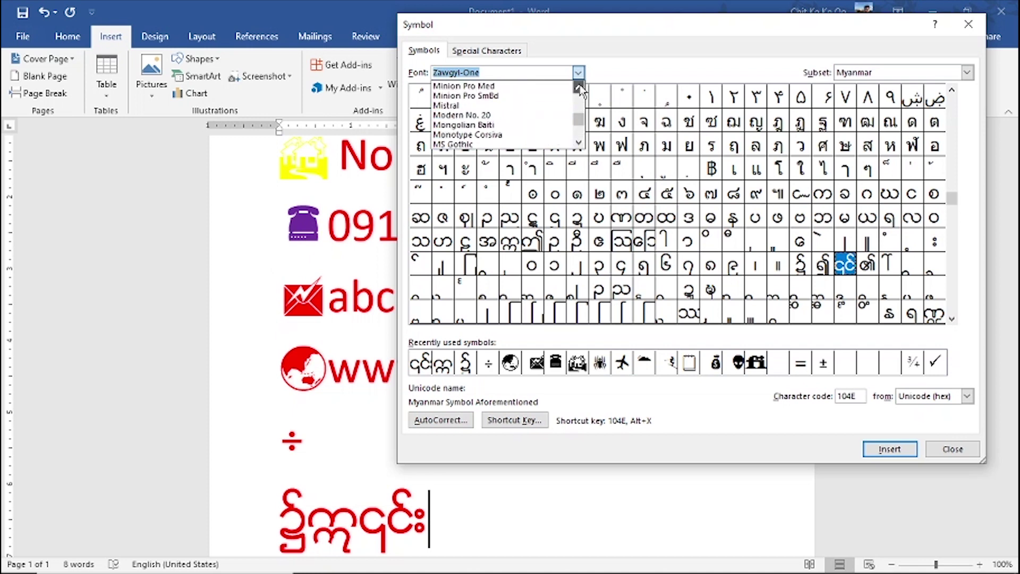
left_click(581, 122)
left_click_drag(581, 121, 582, 130)
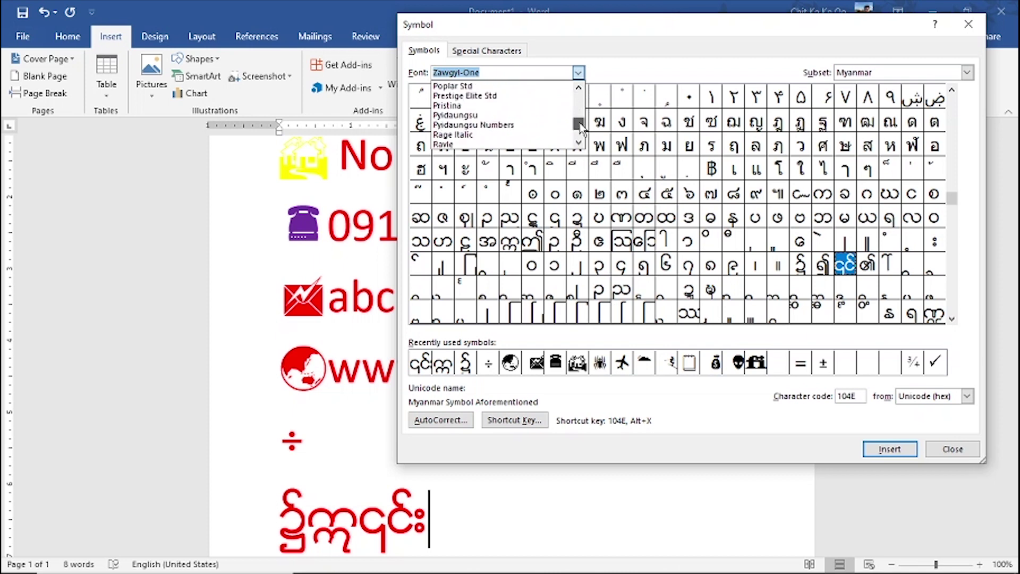
left_click(476, 121)
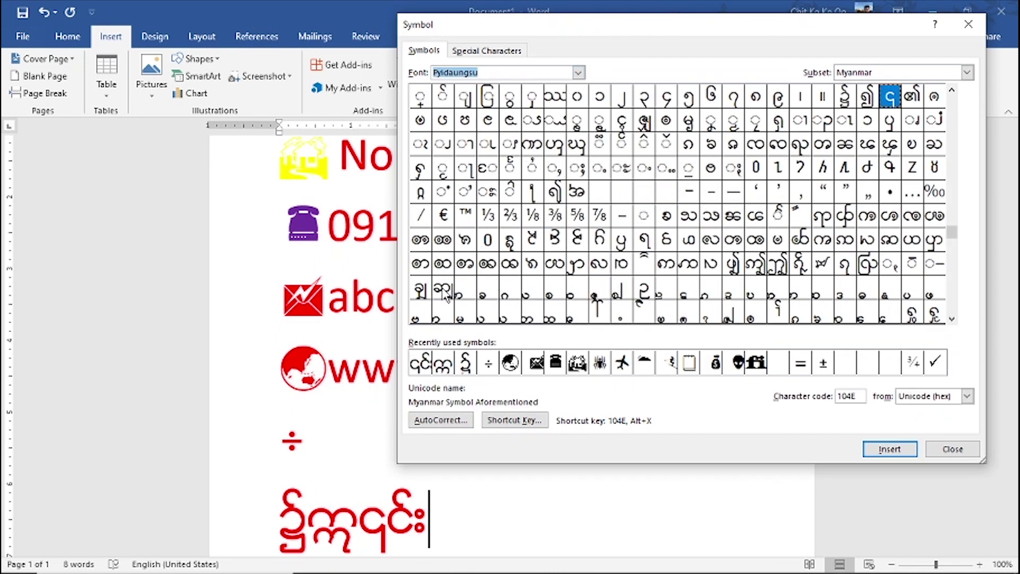
Insert the ဆျ, လ and AA74 Pyidaungsu characters after the existing Myanmar text.
left_click(446, 294)
left_click(886, 449)
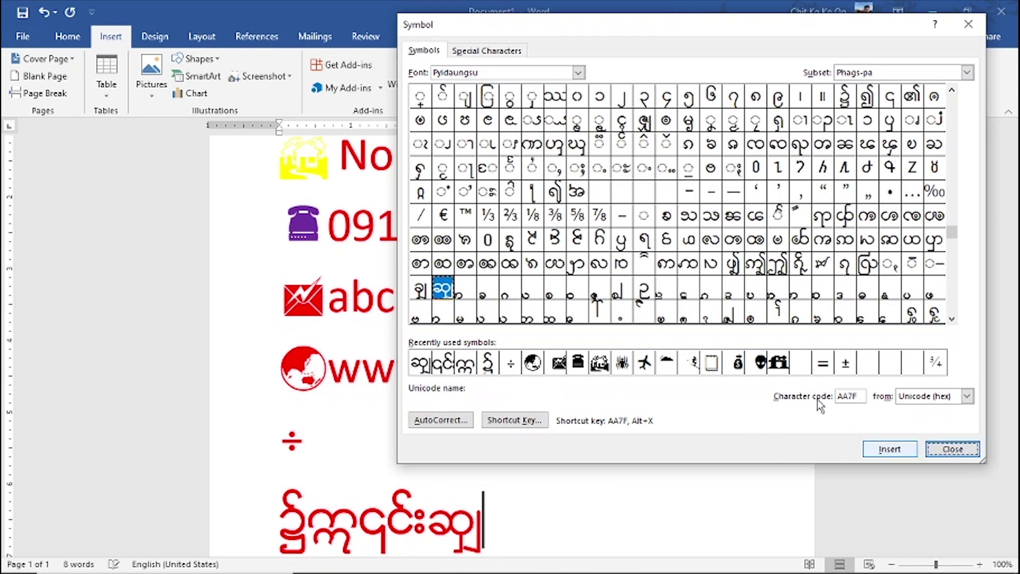
left_click(601, 263)
left_click(884, 450)
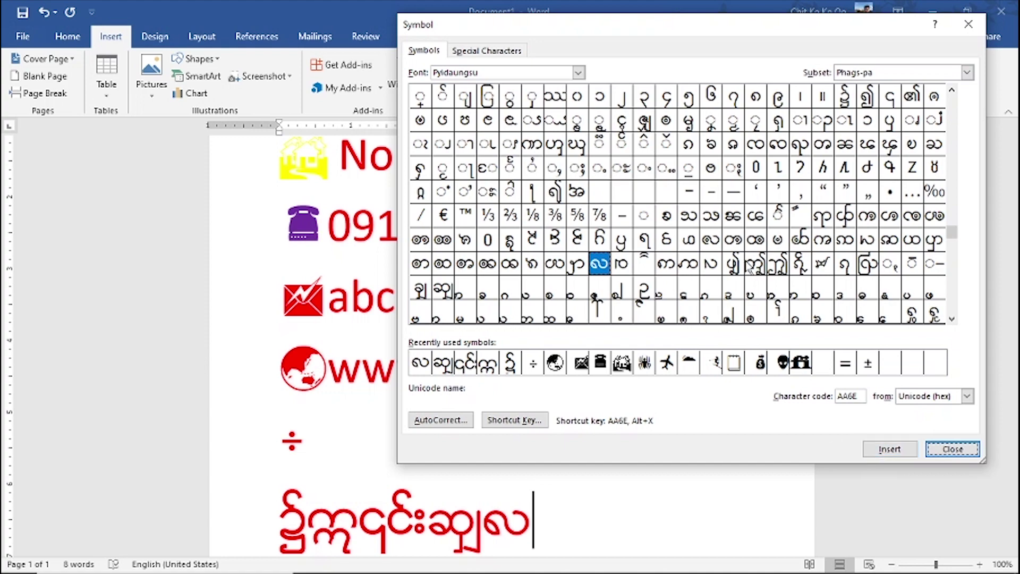
left_click(733, 263)
left_click(886, 449)
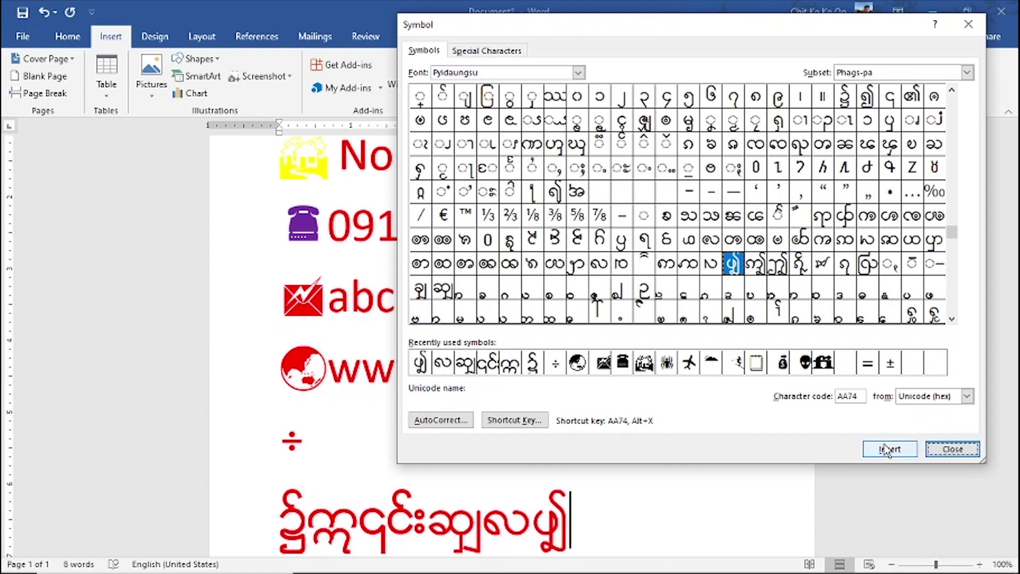
Close the Symbol dialog and reopen the Insert tab's Symbol dropdown.
left_click(965, 456)
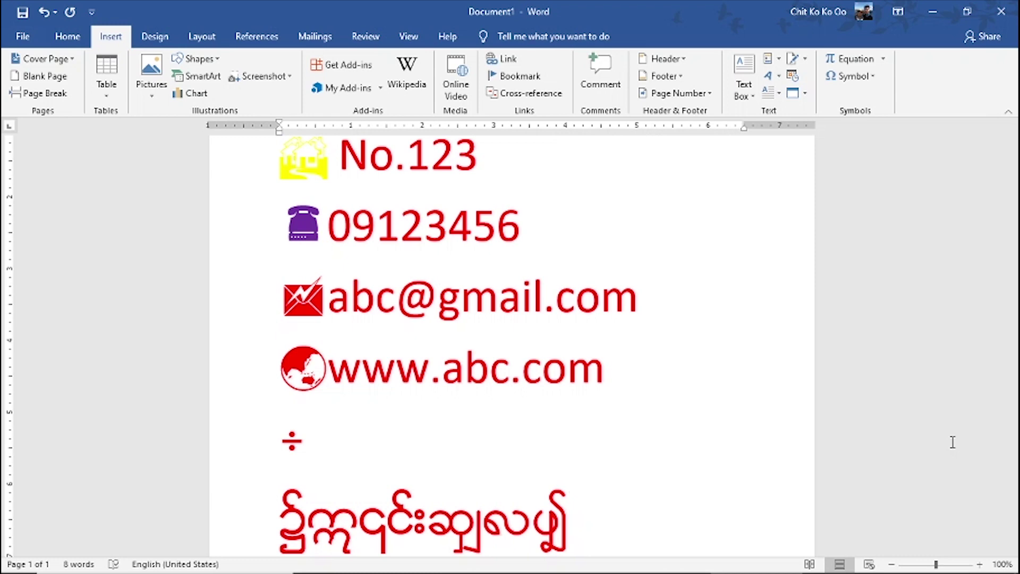
left_click(876, 75)
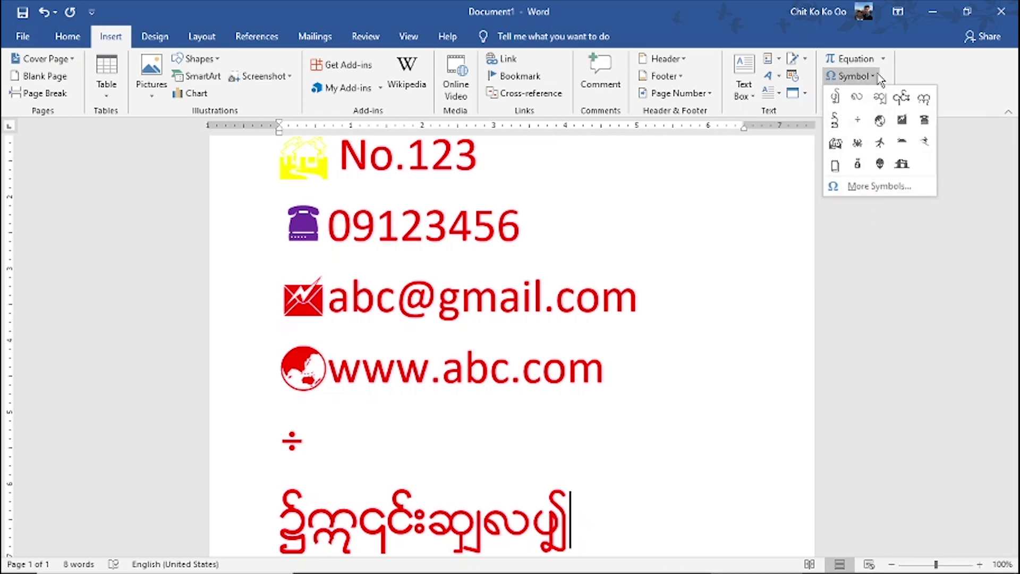